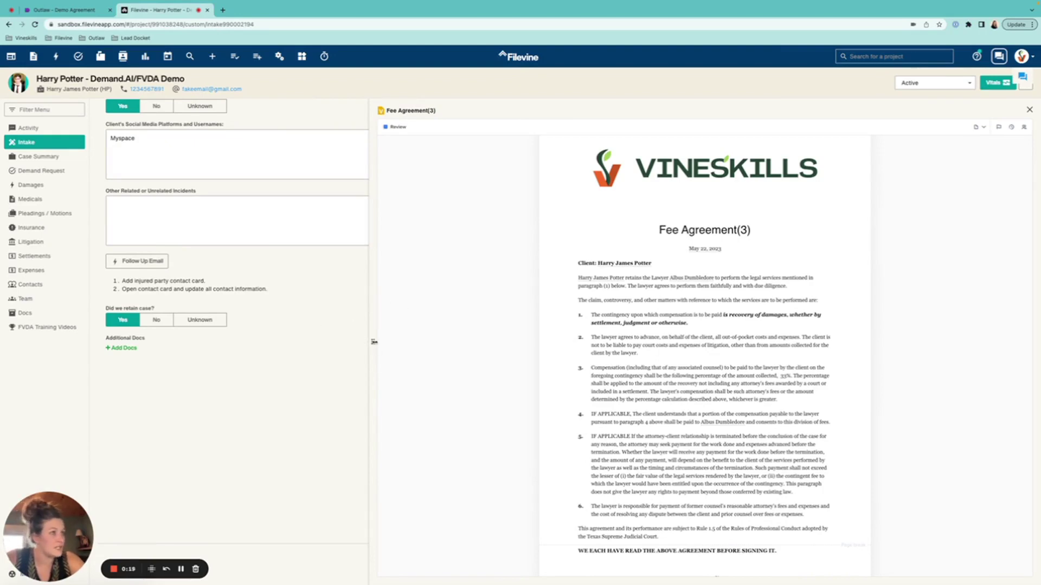
- Widen the Fee Agreement(3) viewer beside the intake form and scroll down through the agreement
drag(374, 341, 301, 344)
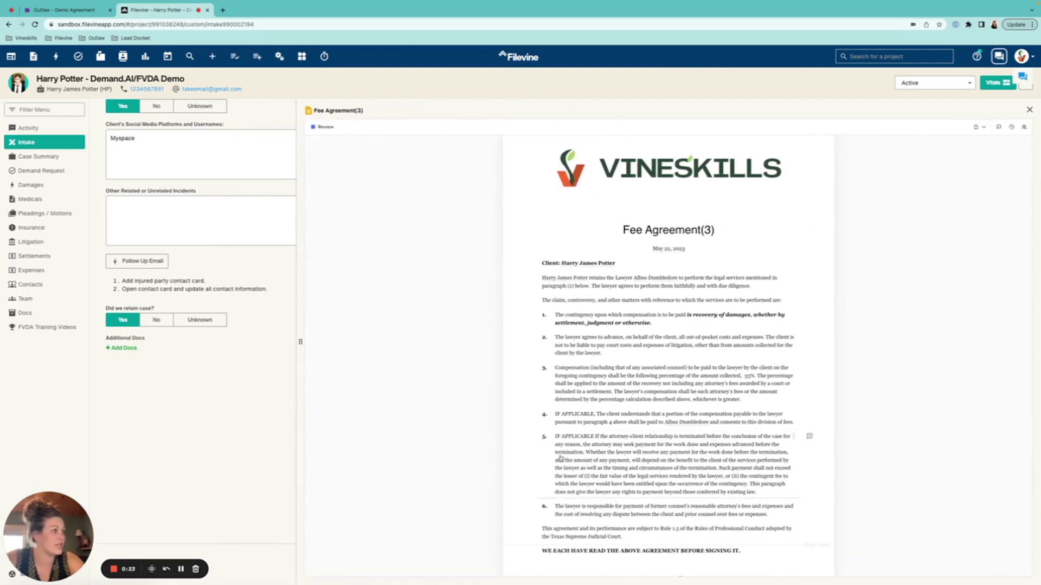
scroll(705, 468, down, 1)
scroll(705, 469, down, 1)
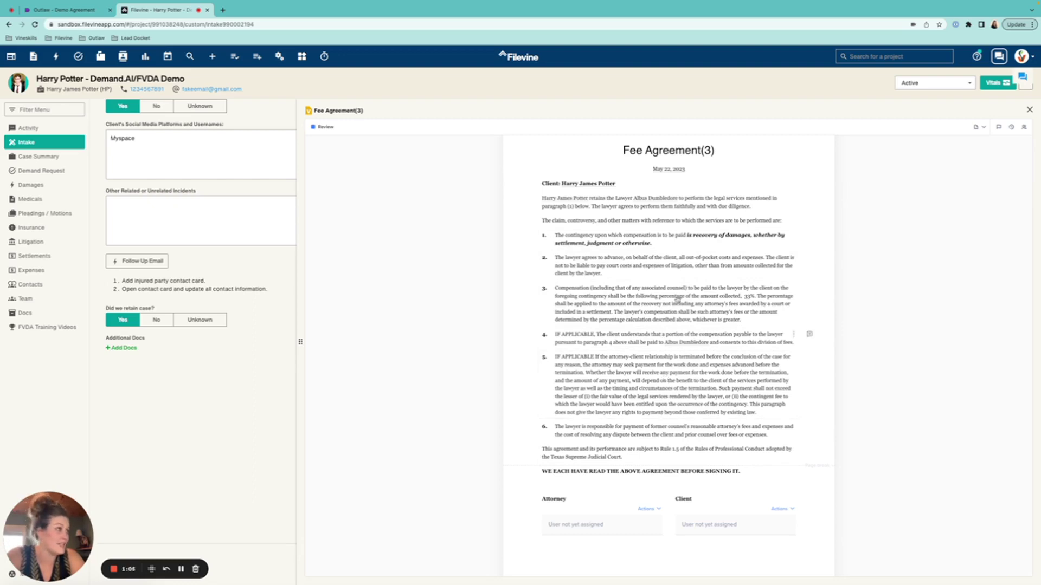
- Insert the client's full name after the client field token on the Client line and save it
click(784, 185)
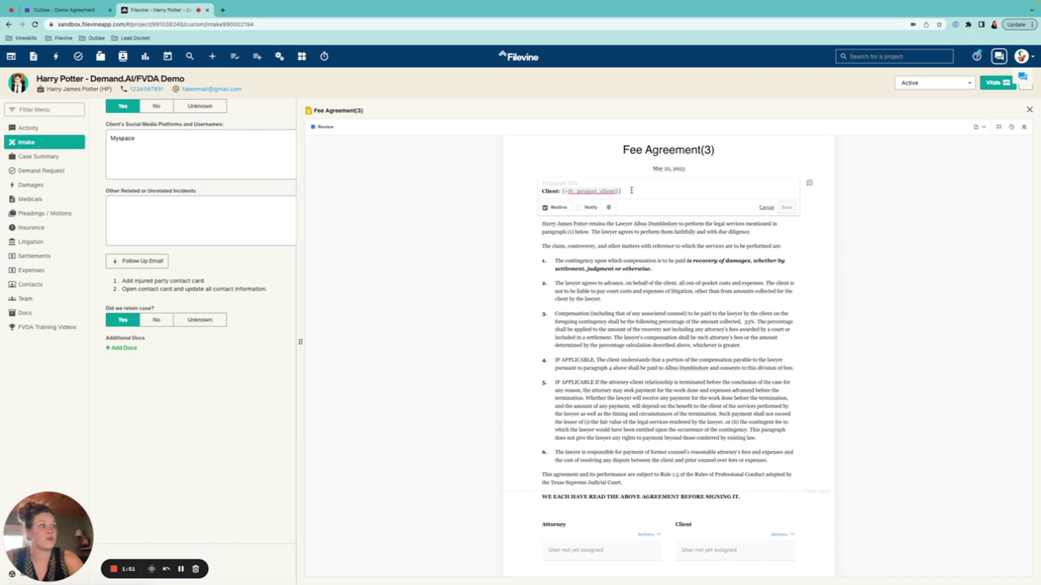
key(BackSpace)
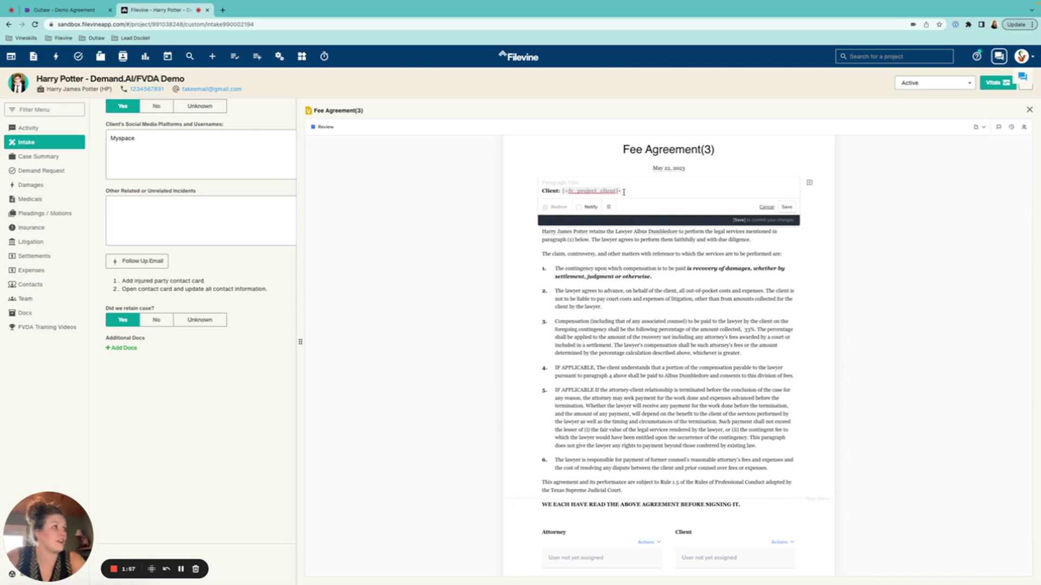
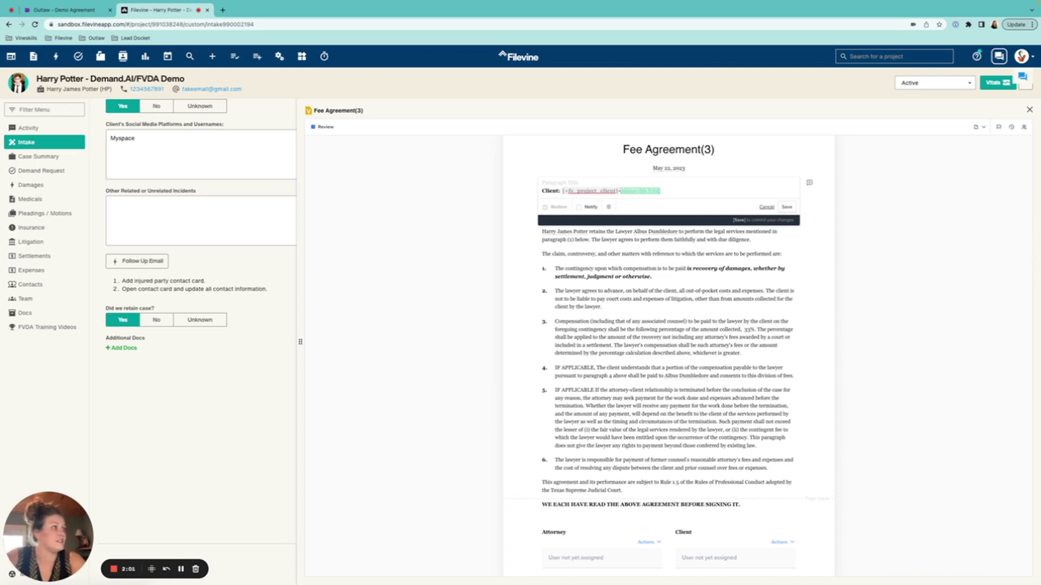
click(787, 207)
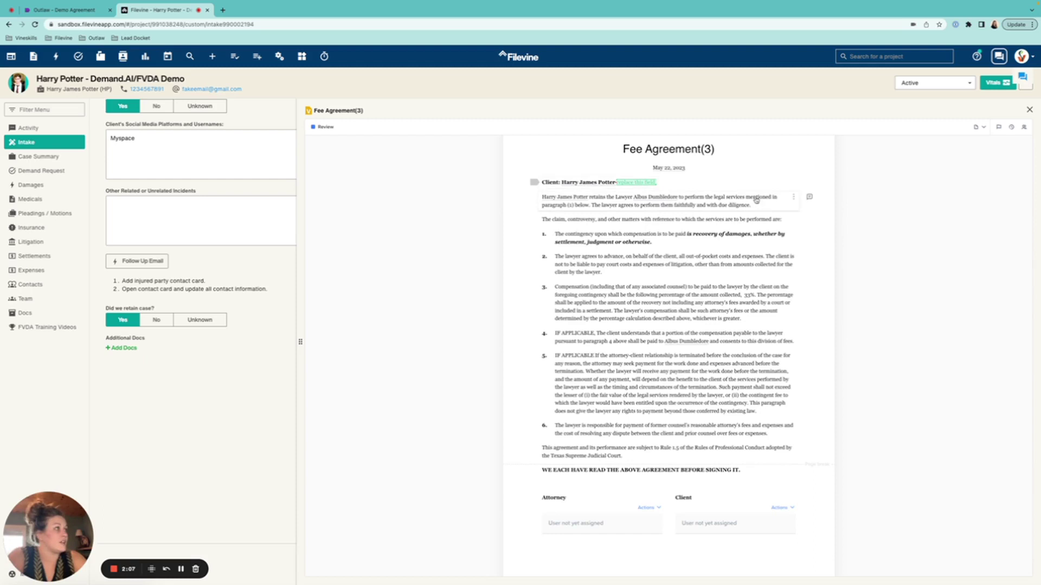
- Strike out 'due diligence.' at the end of the opening paragraph as a tracked deletion and save
click(772, 204)
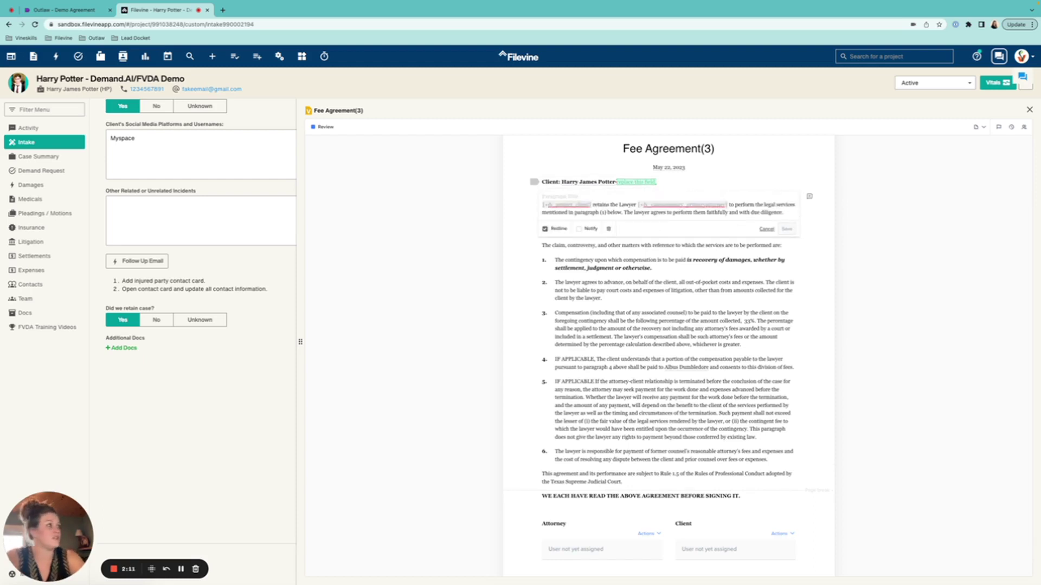
key(BackSpace)
key(BackSpace)
key(BackSpace)
key(BackSpace)
key(BackSpace)
key(BackSpace)
key(BackSpace)
key(BackSpace)
key(BackSpace)
key(BackSpace)
key(BackSpace)
key(BackSpace)
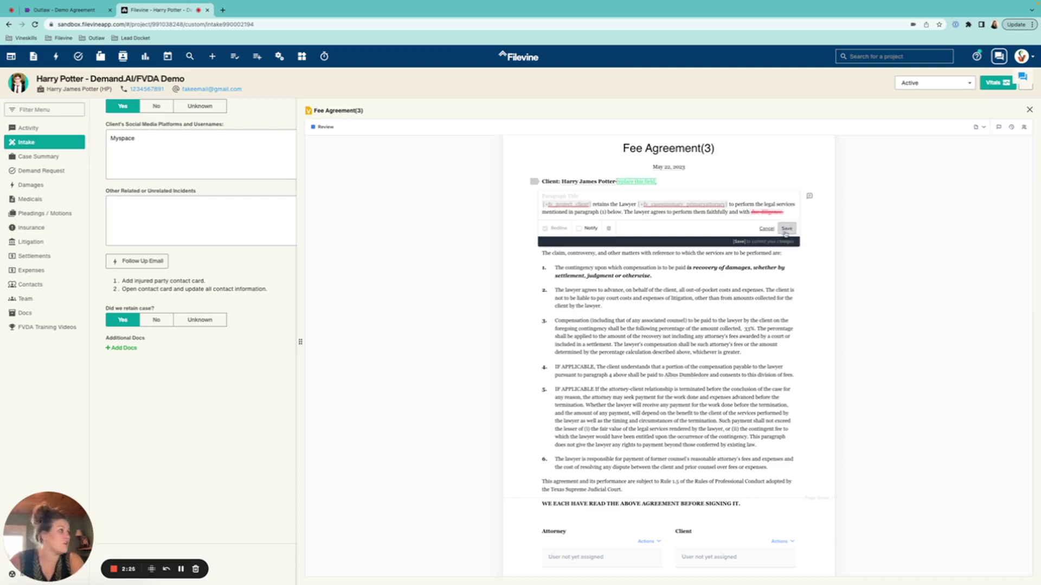
click(787, 228)
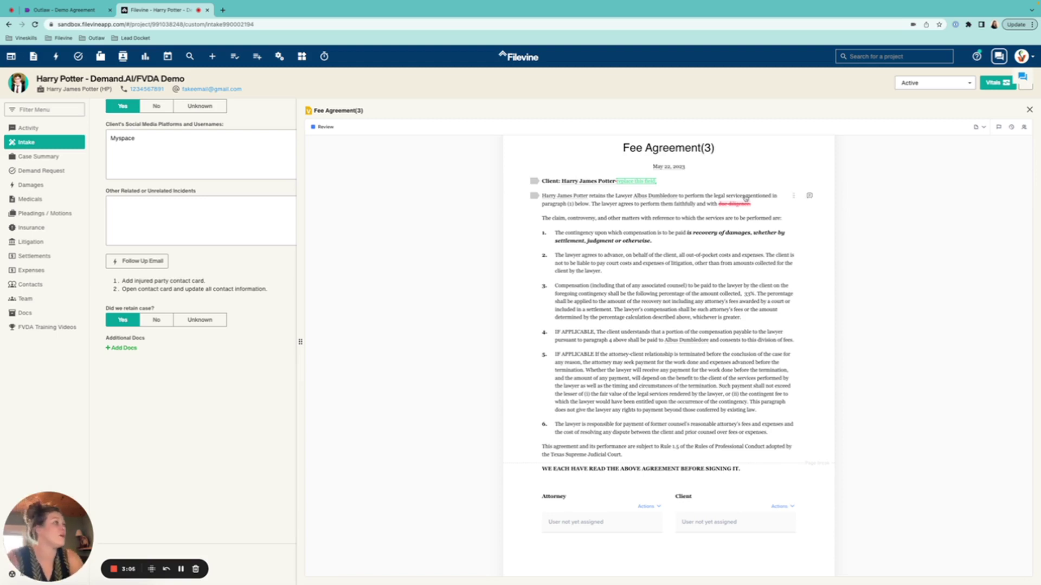
- With Redline off, delete the 'The claim, controversy, and other matters…' sentence section outright
click(757, 205)
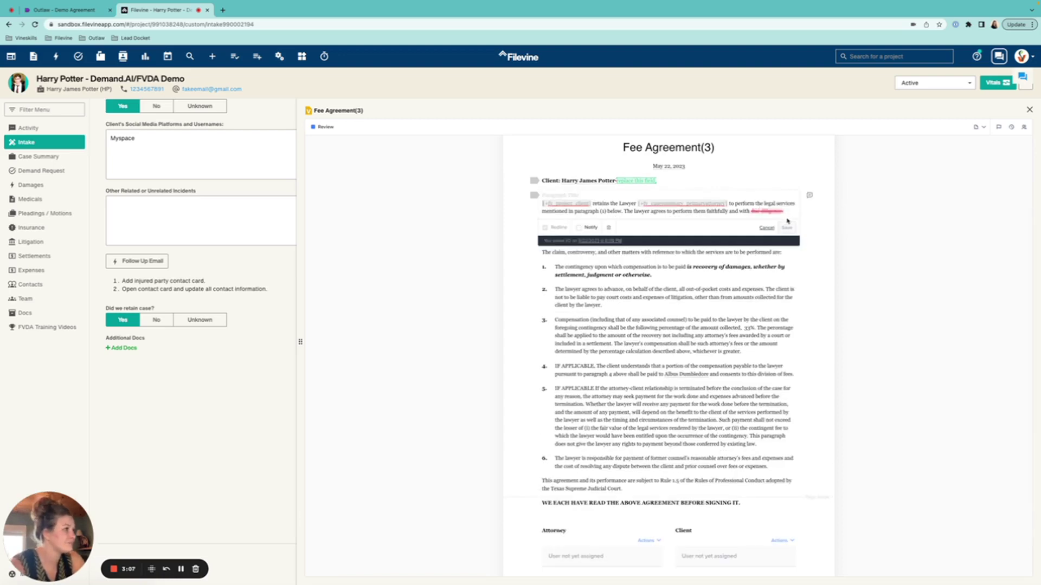
click(770, 228)
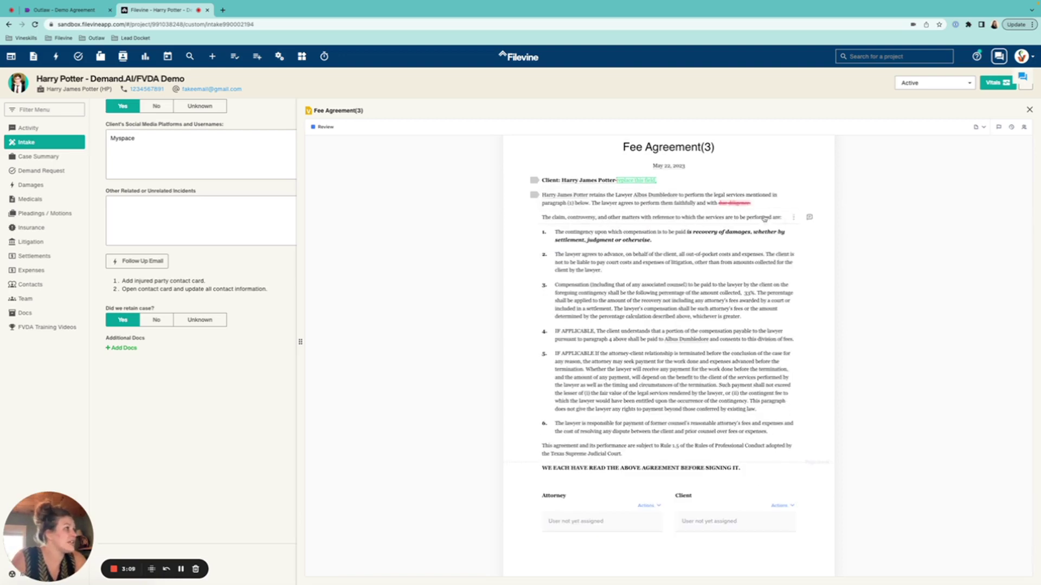
click(773, 218)
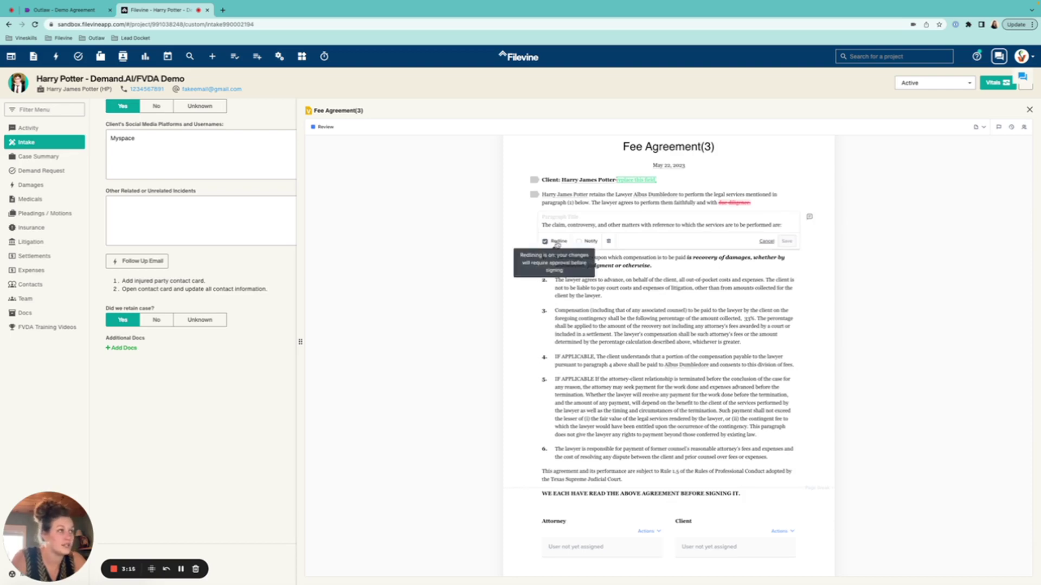
click(556, 244)
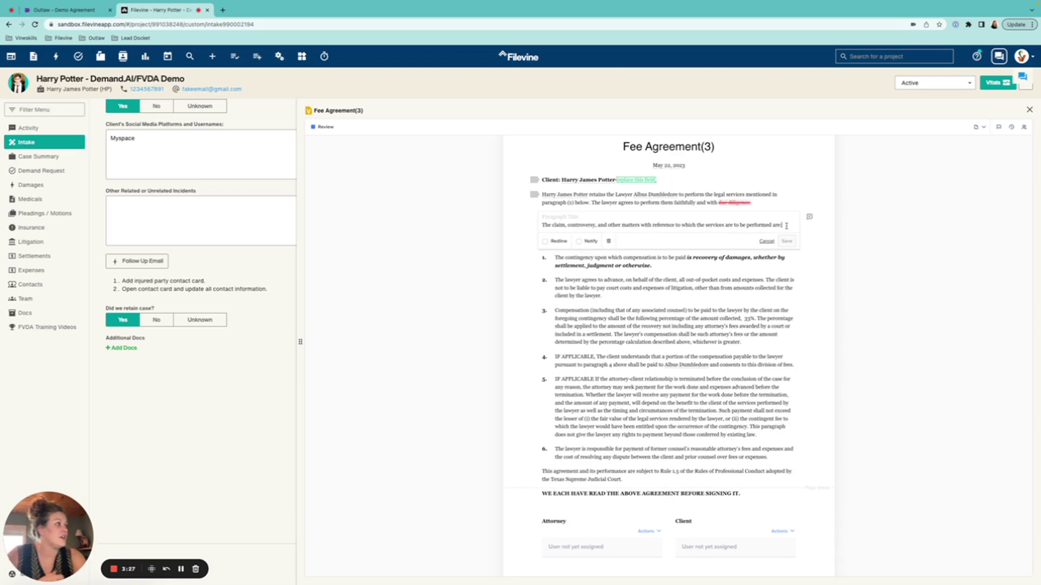
key(BackSpace)
key(BackSpace)
key(BackSpace)
key(BackSpace)
key(BackSpace)
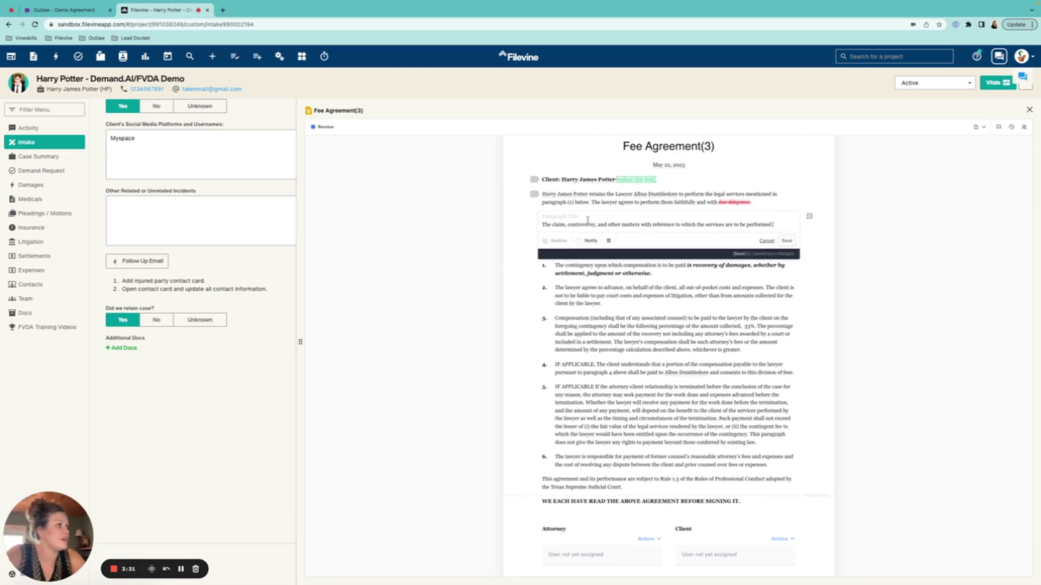
drag(543, 224, 789, 226)
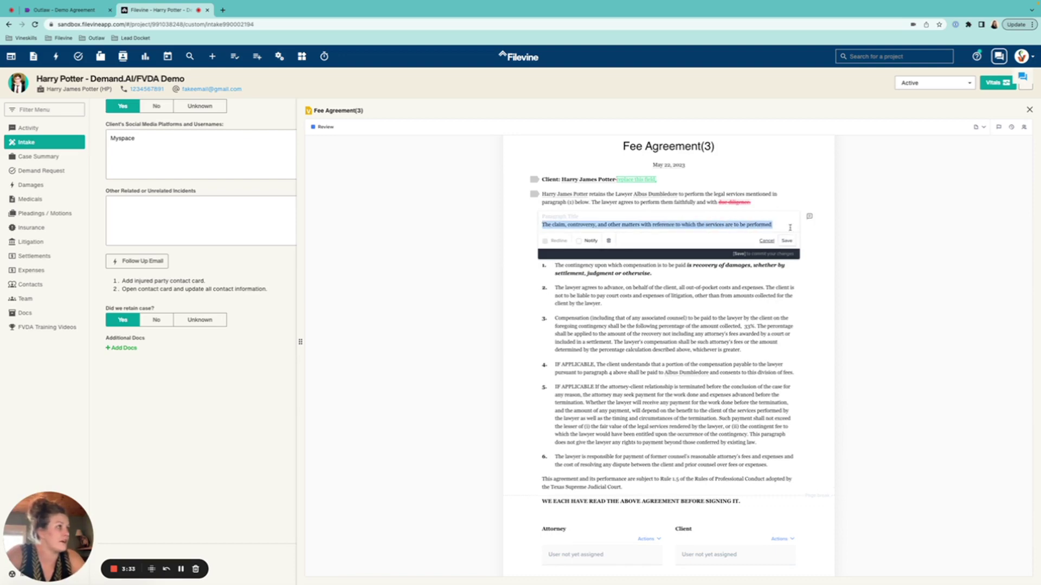
click(610, 242)
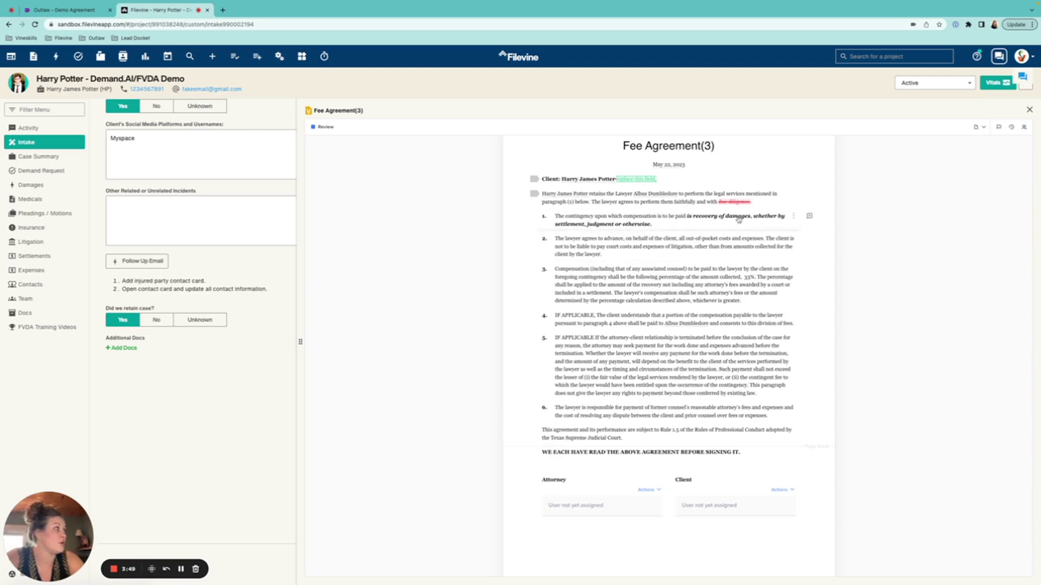
- Review the Document Activity log, toggling its entry-type filters, then open numbered paragraph 1 for editing
click(1010, 128)
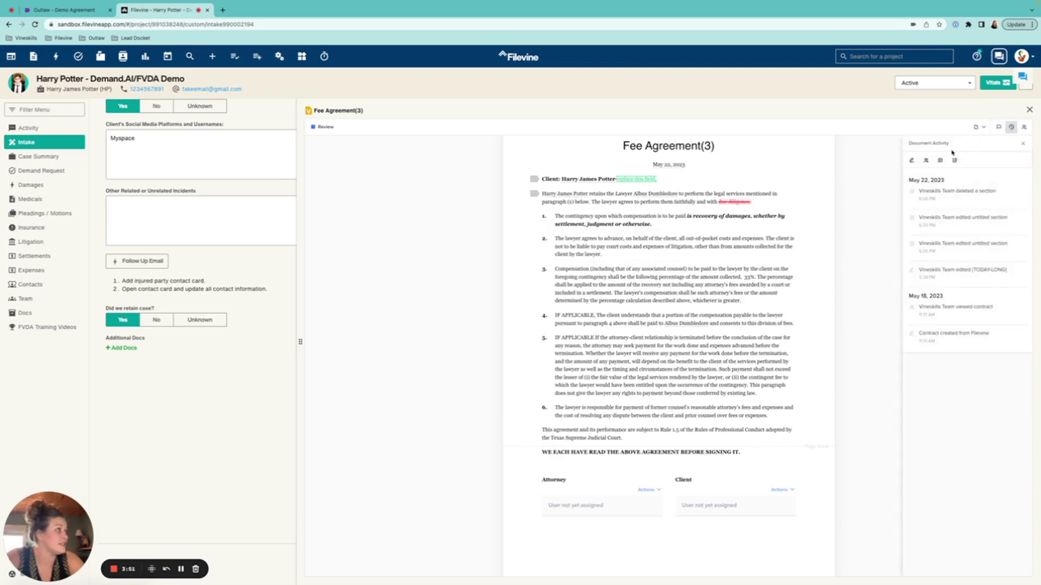
click(916, 163)
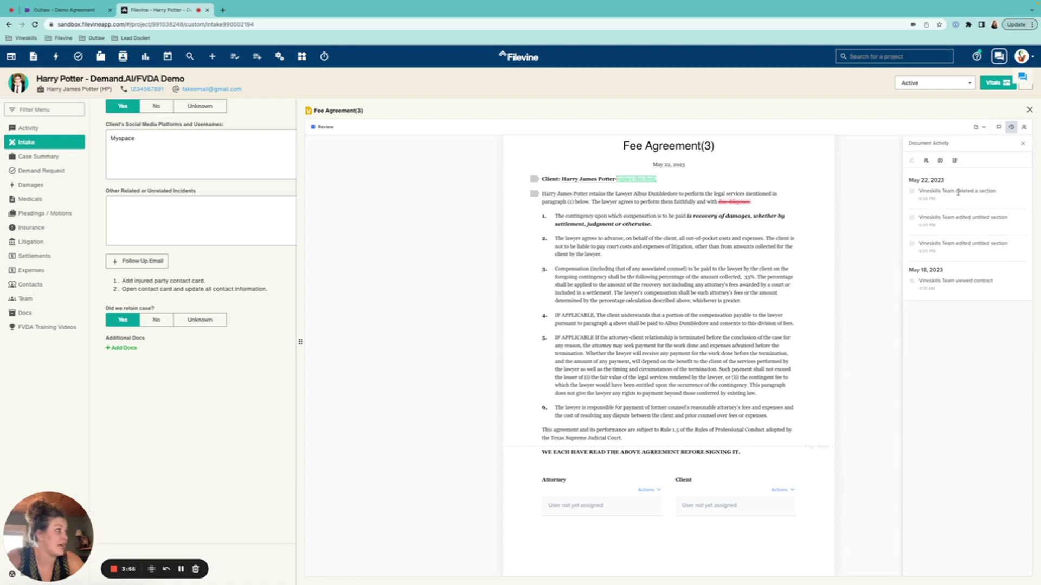
click(926, 161)
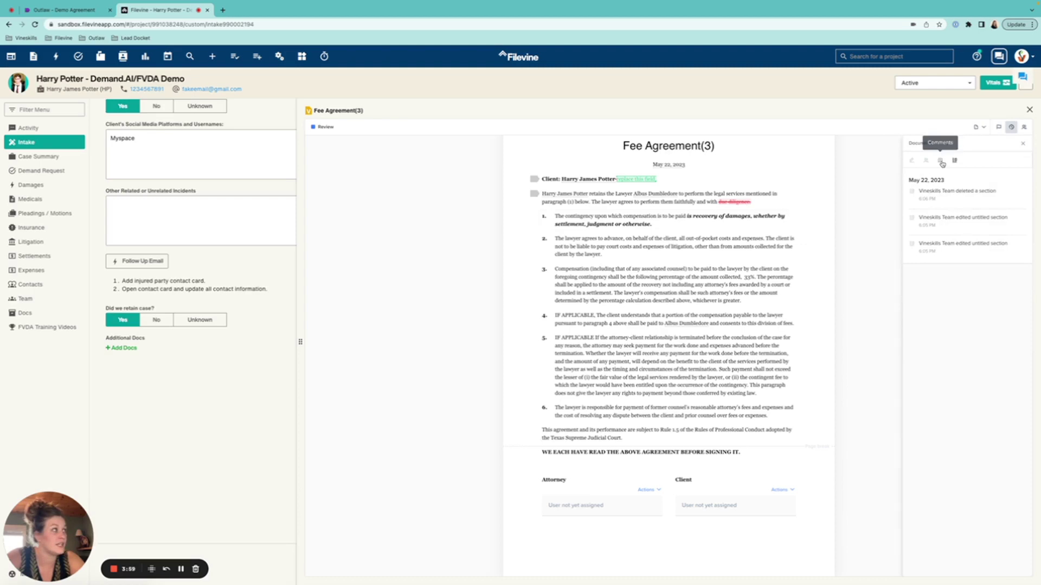
click(940, 160)
click(956, 160)
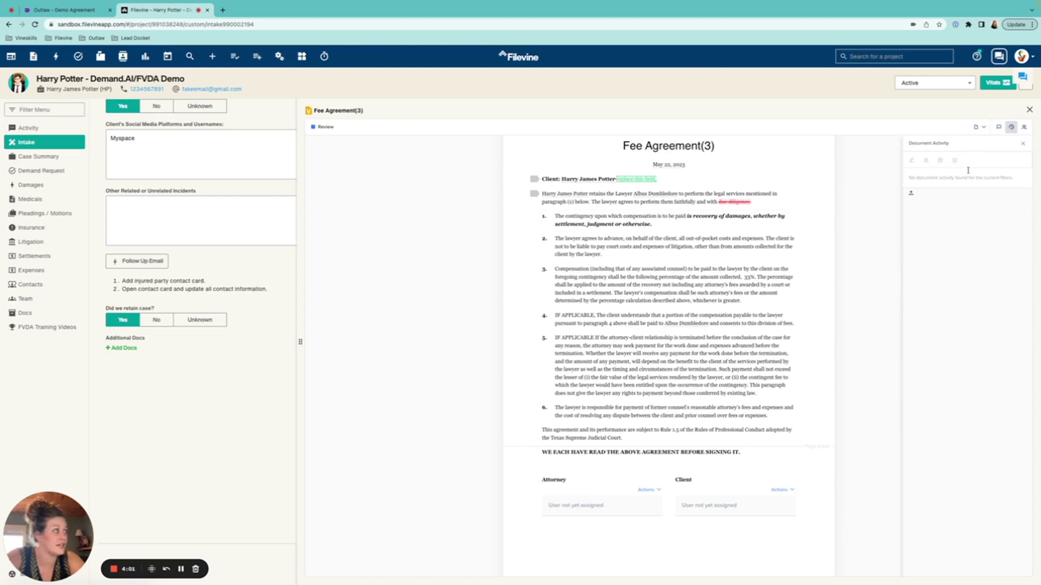
click(1023, 143)
click(664, 224)
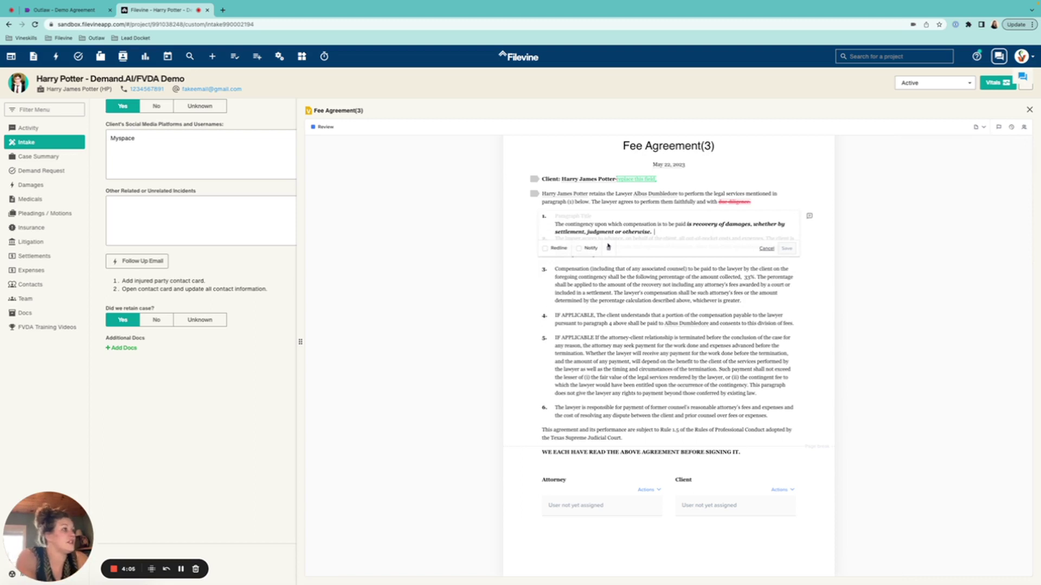
- Append 'Random changes' after 'otherwise.' in paragraph 1 with email notification, save, then check users and the email
click(588, 249)
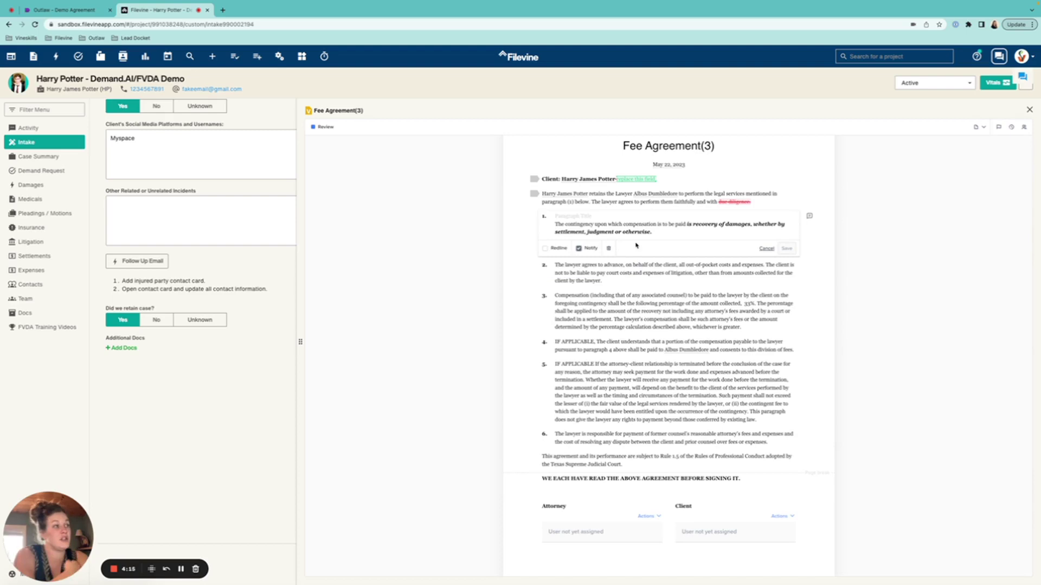
click(656, 232)
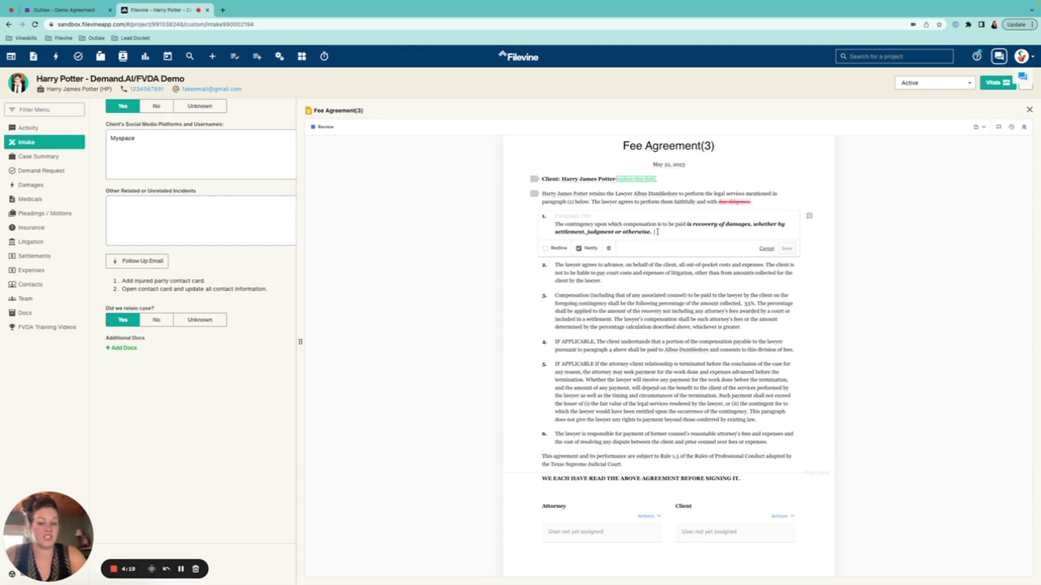
text(Random)
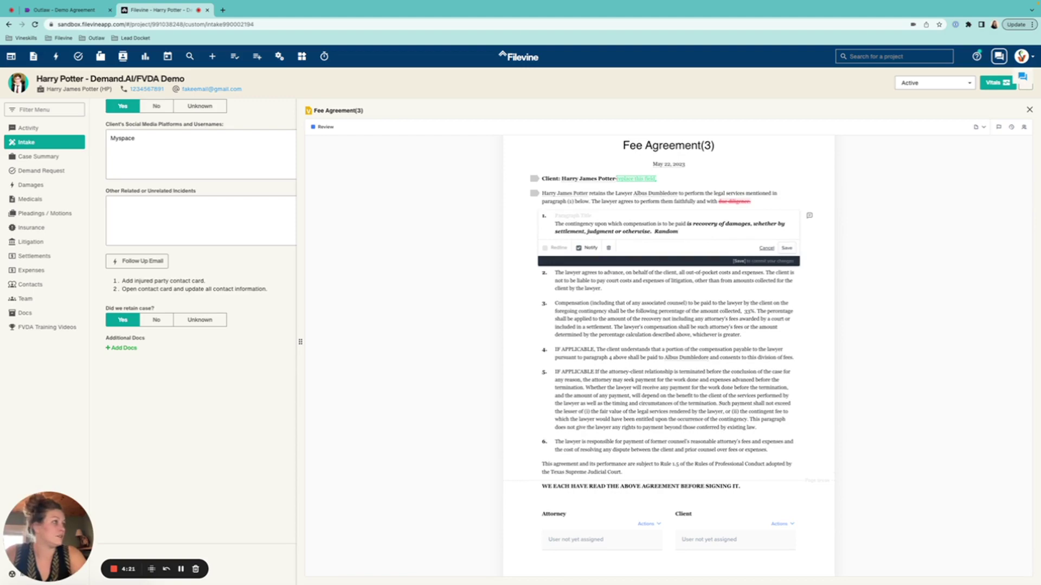
text( changes)
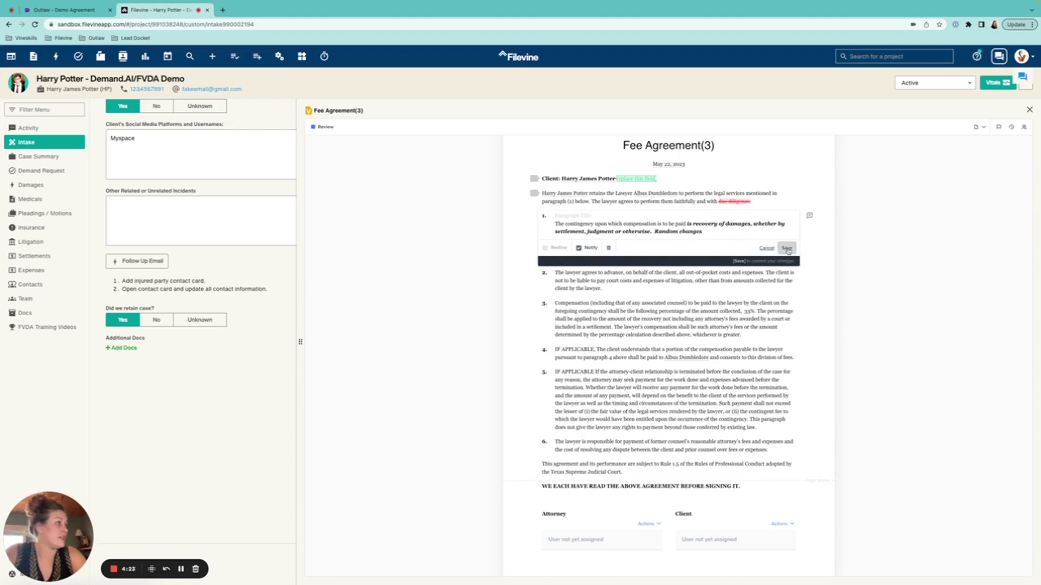
click(786, 248)
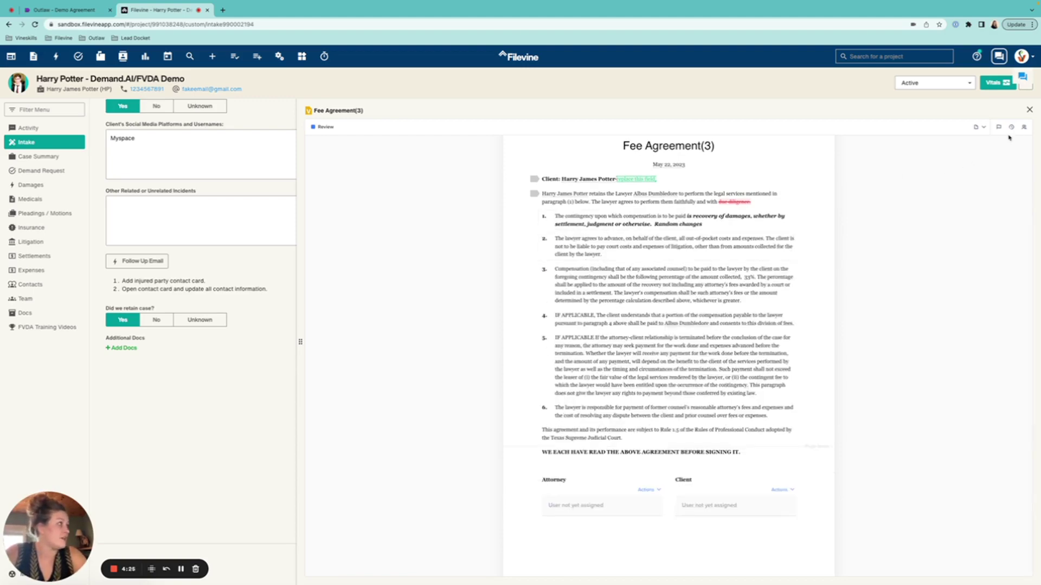
click(1023, 126)
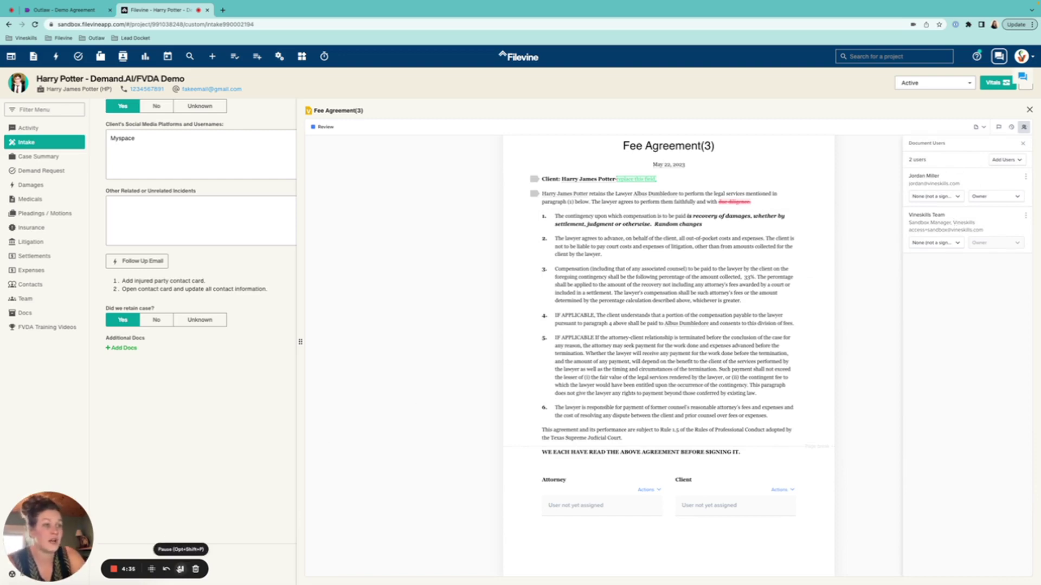
click(180, 569)
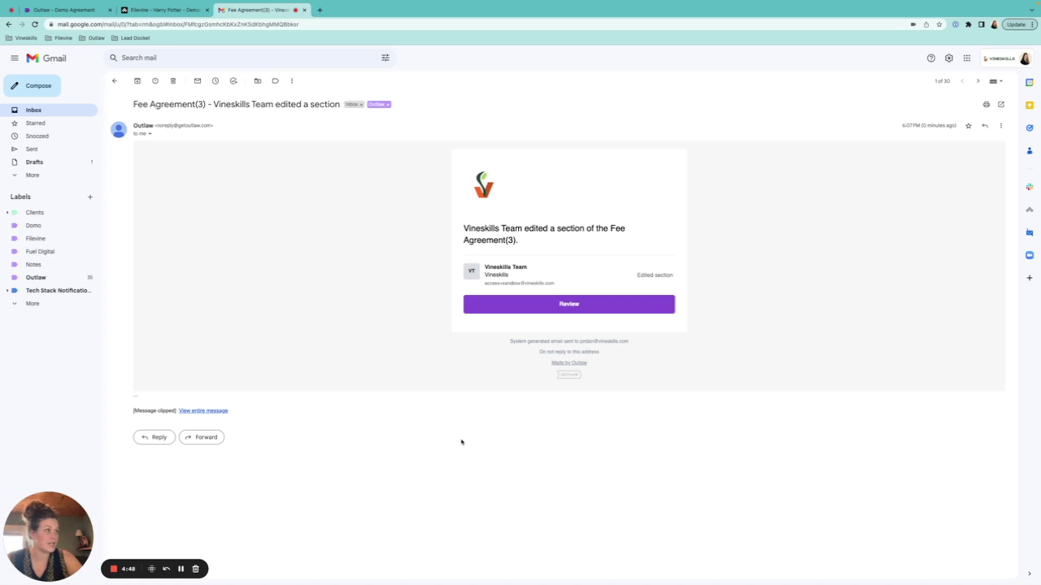
- Open the agreement from the email's Review link and compare section 1's versions with Show differences on
click(558, 313)
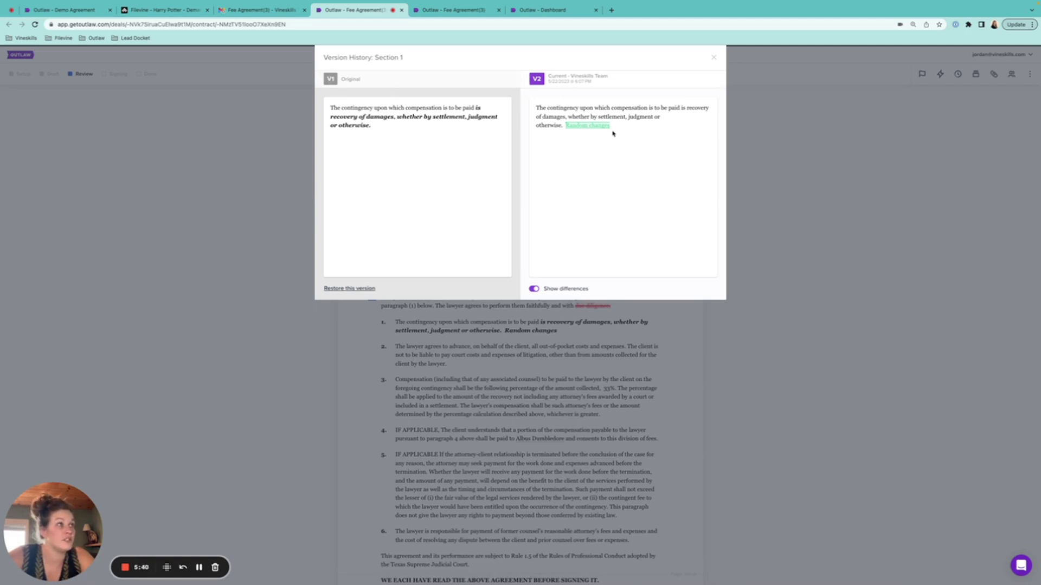
click(534, 289)
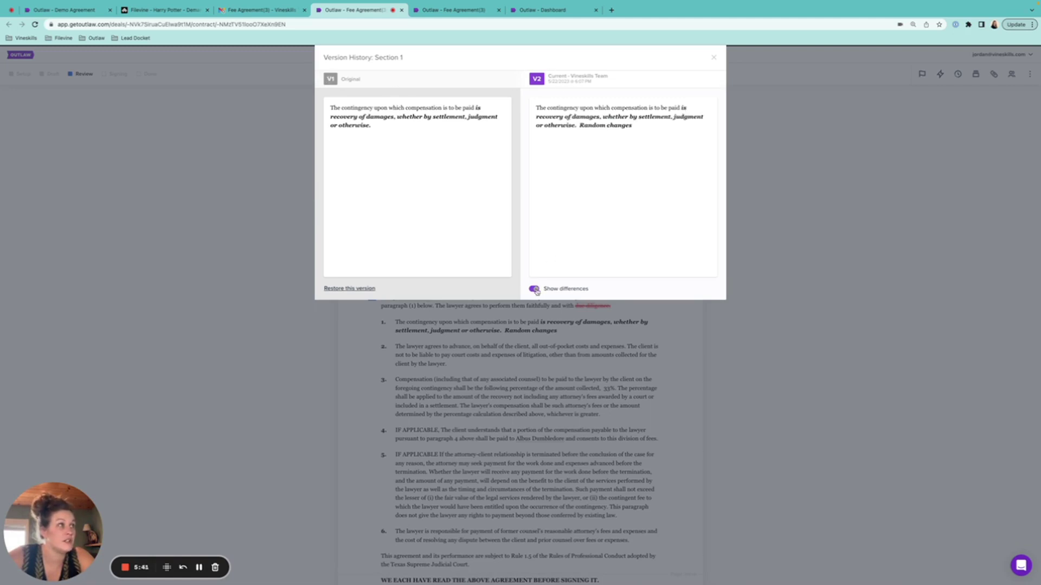
click(535, 290)
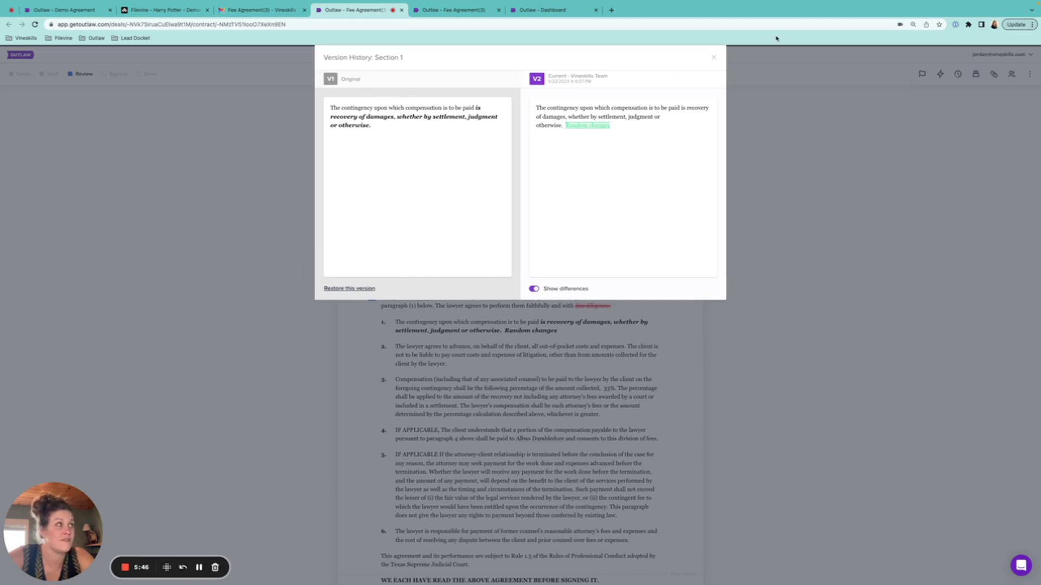
- Close section 1's Version History without restoring and open section 1's actions menu
click(714, 58)
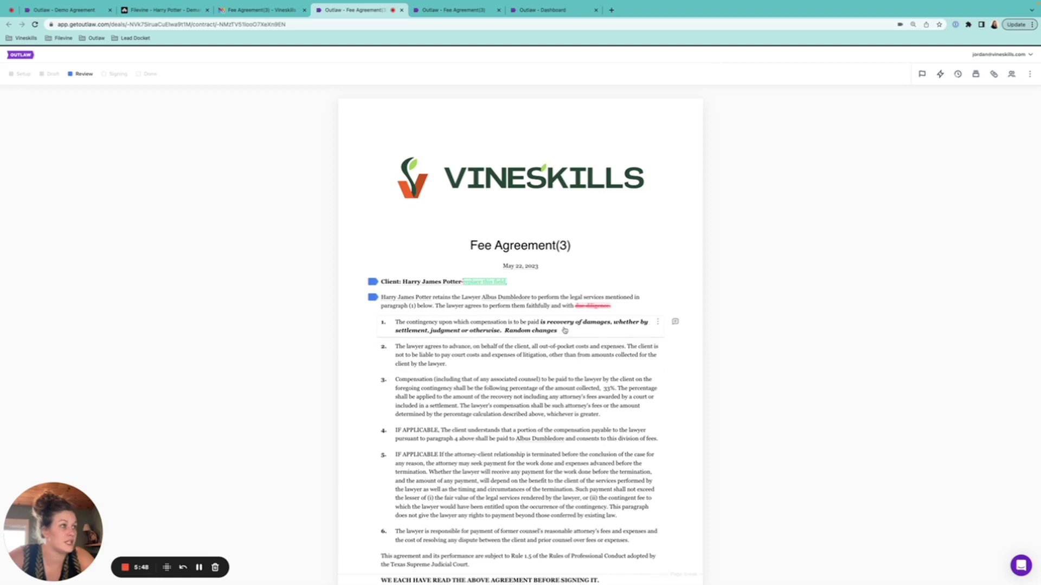
click(657, 323)
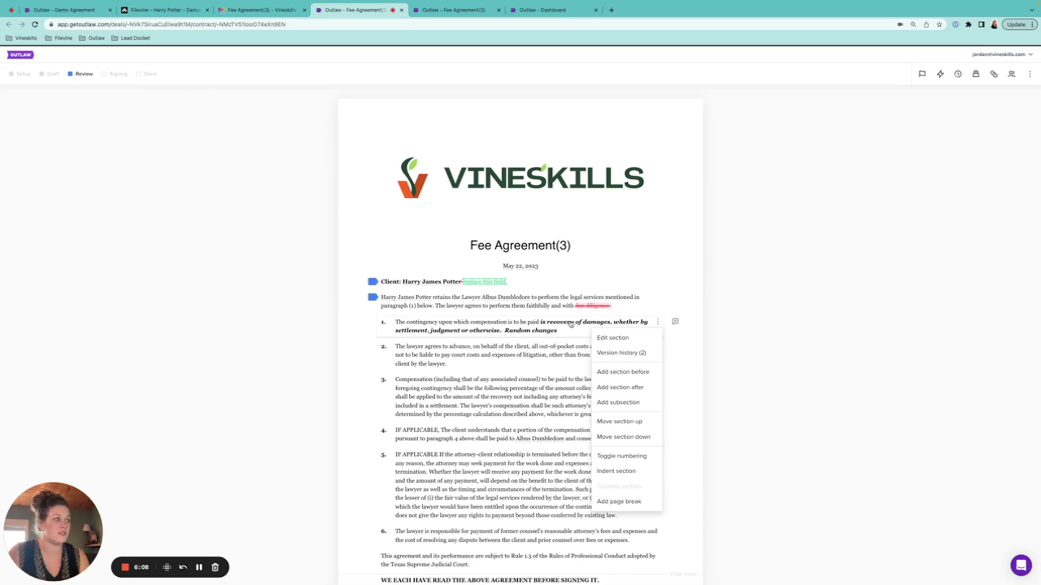
- Back in Filevine, type and erase trial text in the claim paragraph, leaving its wording unchanged
click(199, 567)
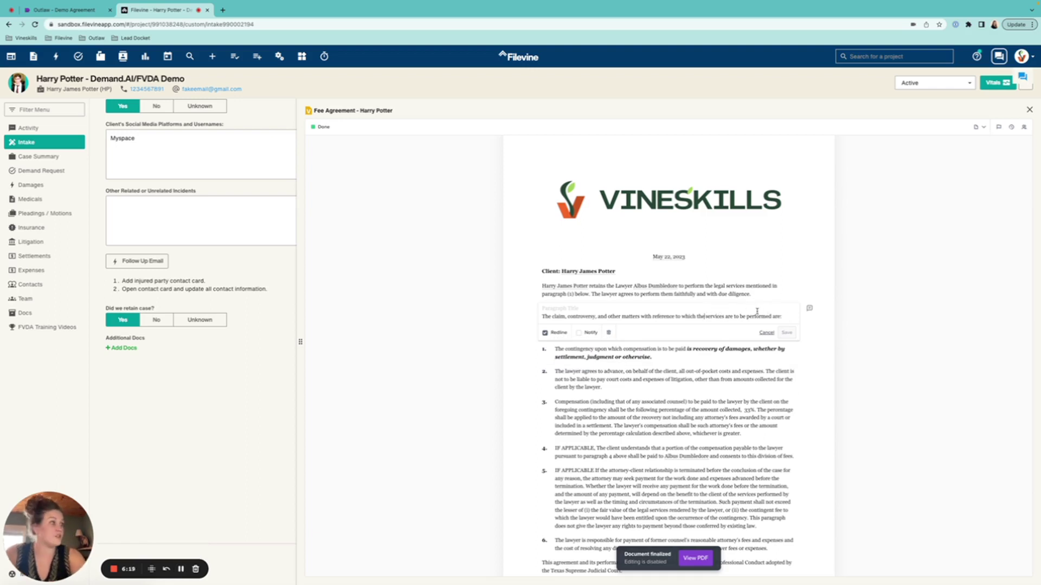
text(attorney's)
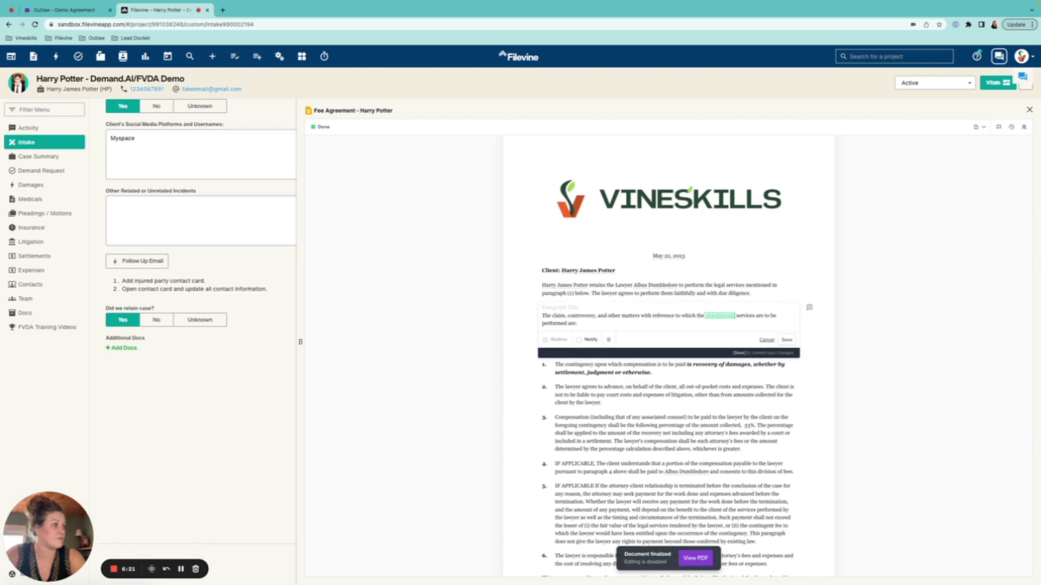
key(BackSpace)
key(BackSpace)
key(BackSpace)
key(BackSpace)
key(BackSpace)
key(BackSpace)
key(BackSpace)
key(BackSpace)
key(BackSpace)
key(BackSpace)
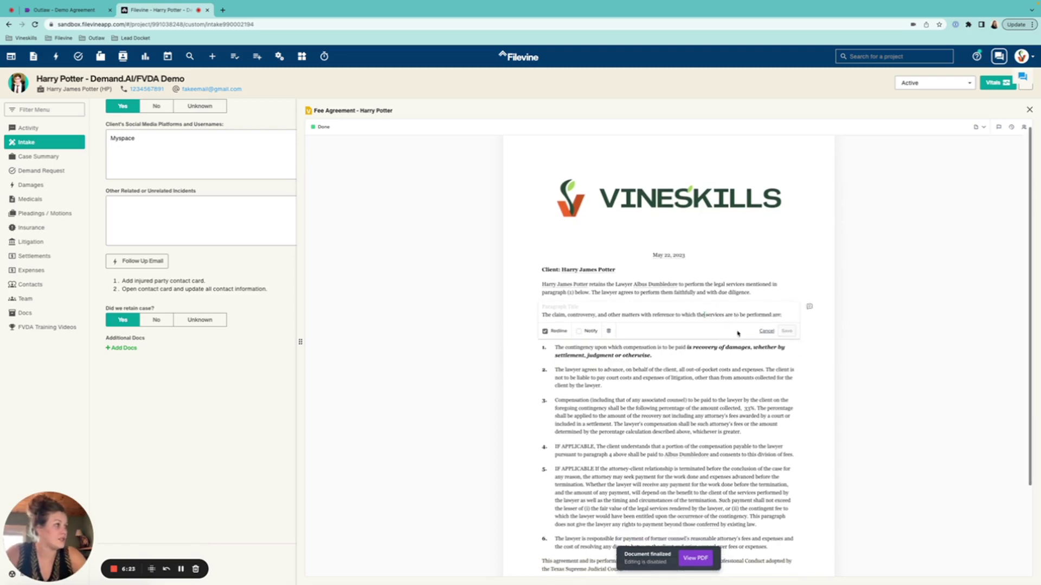
click(544, 330)
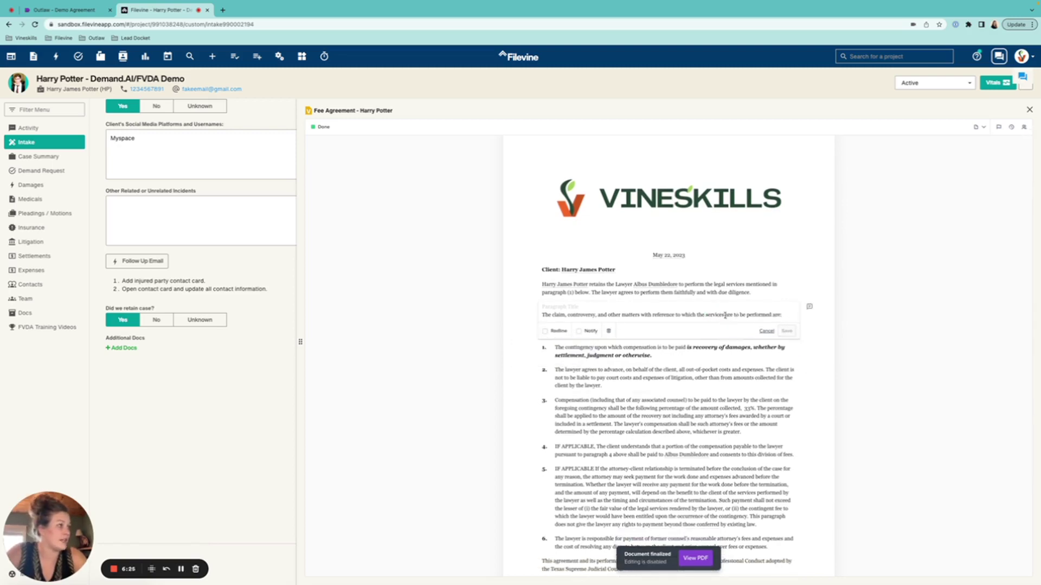
click(725, 315)
text(jsKDJFLAKSJDFLAKSJDF )
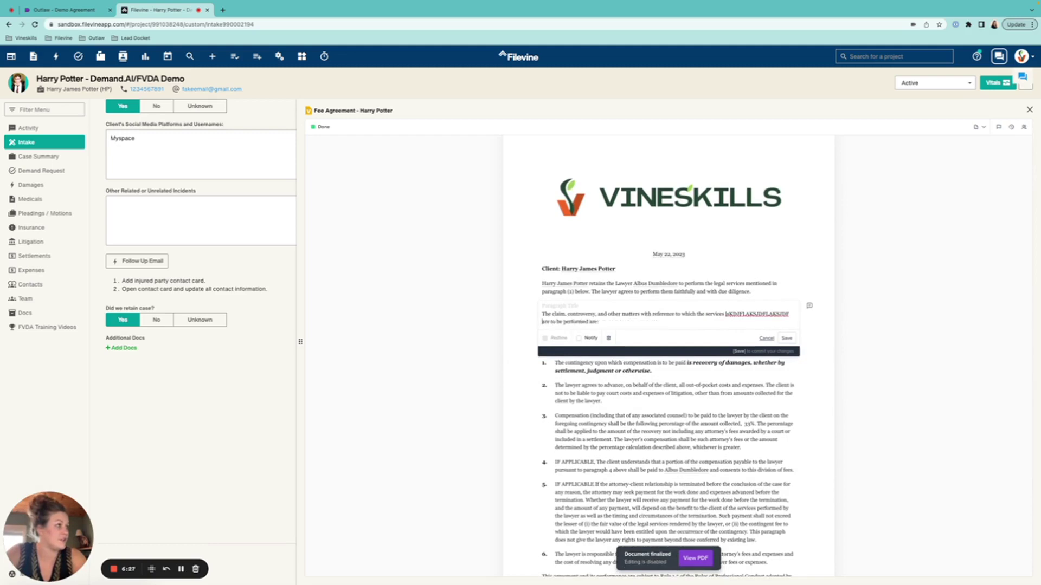
text(LSKADFJALSKJDFLA)
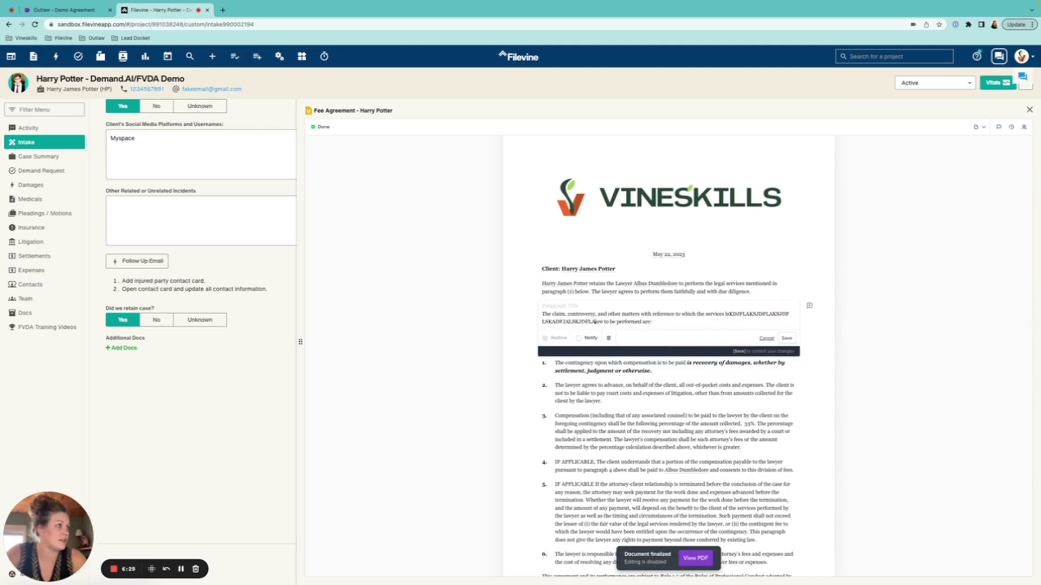
key(BackSpace)
key(BackSpace)
key(BackSpace)
key(BackSpace)
key(BackSpace)
key(BackSpace)
key(BackSpace)
key(BackSpace)
key(BackSpace)
key(BackSpace)
key(BackSpace)
key(BackSpace)
key(BackSpace)
key(BackSpace)
key(BackSpace)
key(BackSpace)
key(BackSpace)
key(BackSpace)
key(BackSpace)
key(BackSpace)
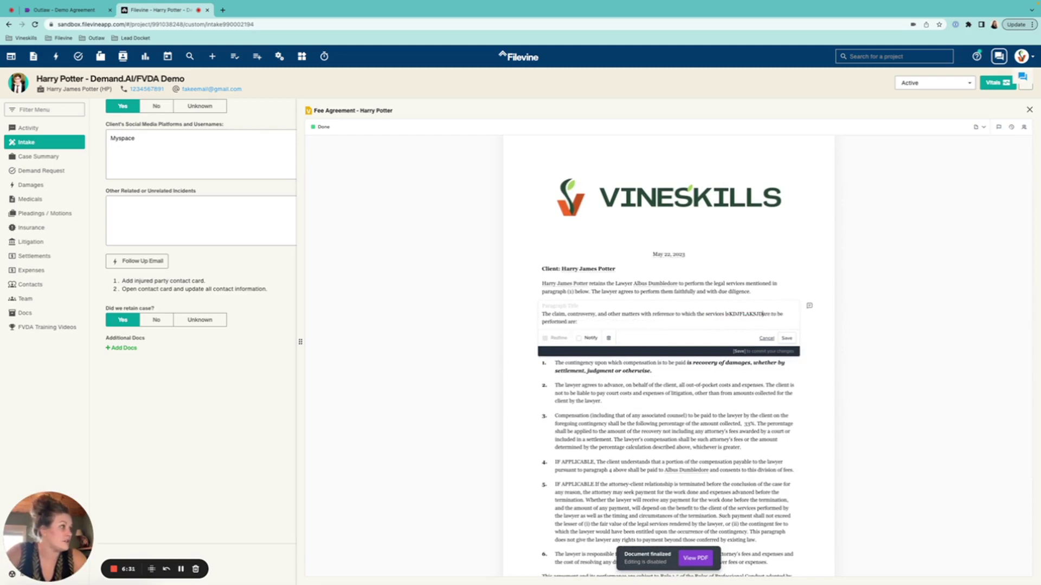
key(BackSpace)
key(BackSpace)
key(BackSpace)
key(BackSpace)
key(BackSpace)
key(BackSpace)
key(BackSpace)
key(BackSpace)
key(BackSpace)
key(BackSpace)
key(BackSpace)
key(BackSpace)
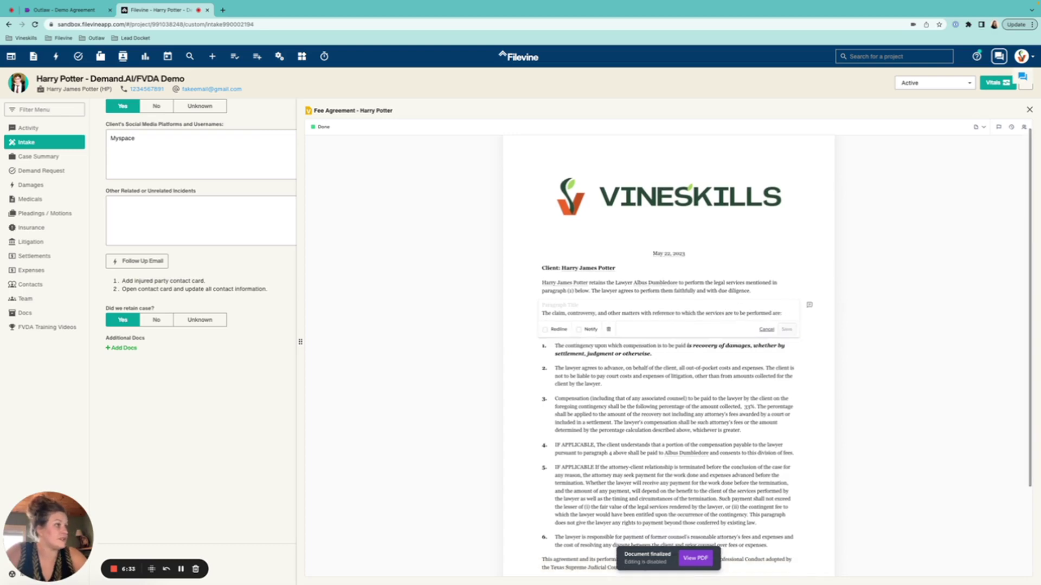
- Mark the claim paragraph for redlined deletion, restore it, then delete it outright without Redline
click(545, 330)
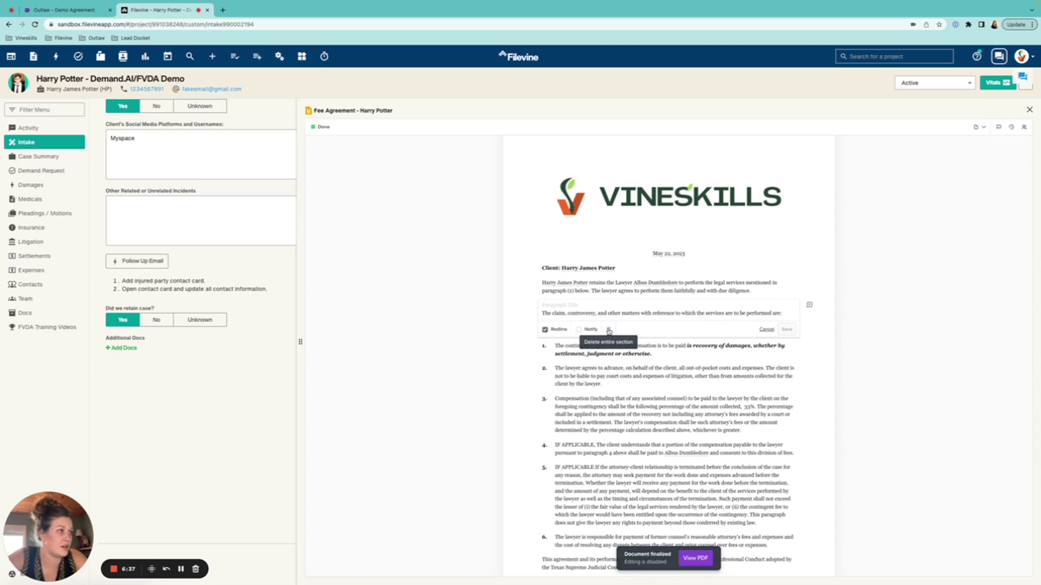
click(609, 331)
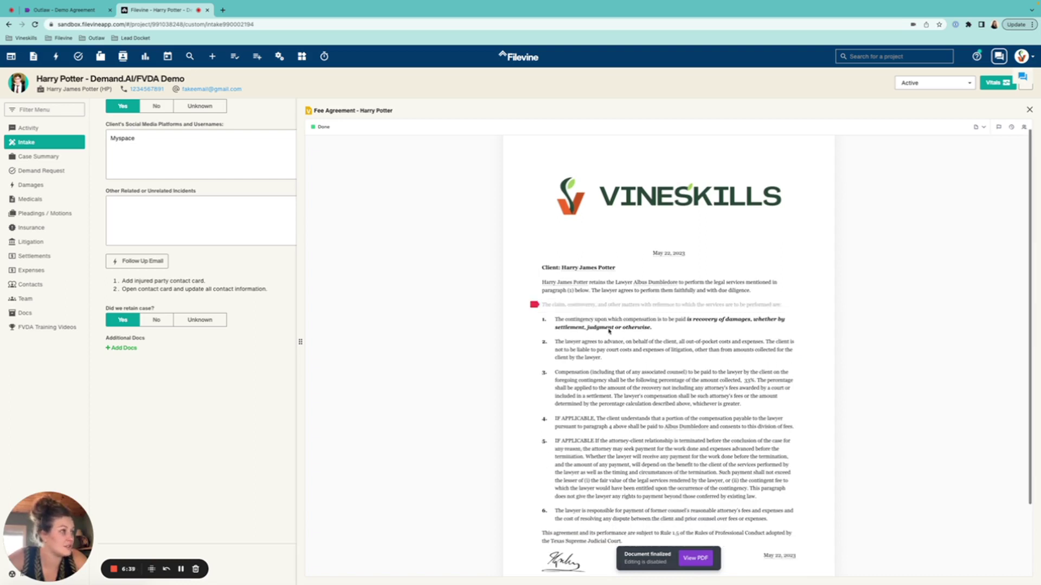
mouse_move(534, 306)
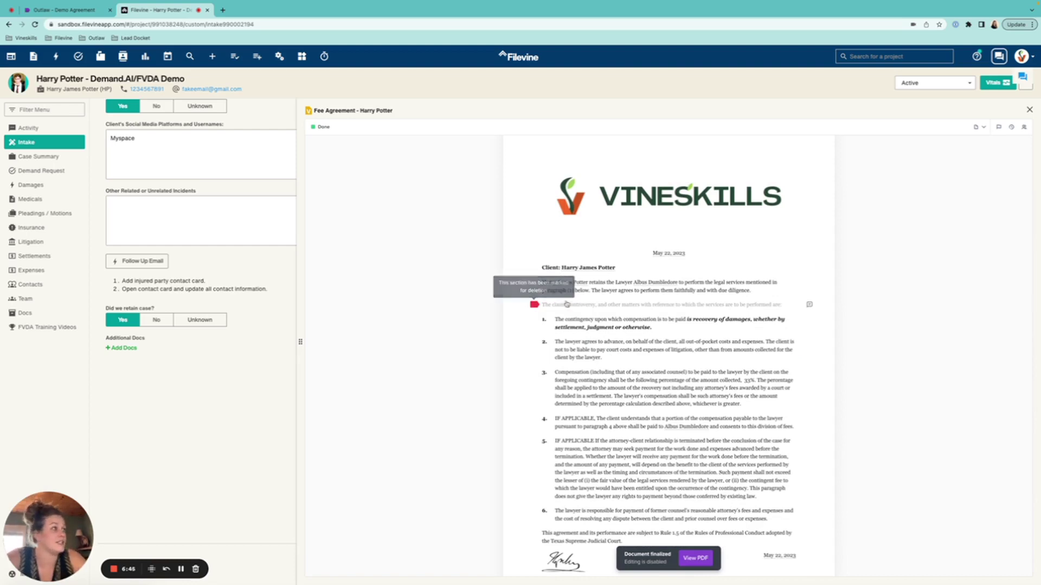
click(608, 307)
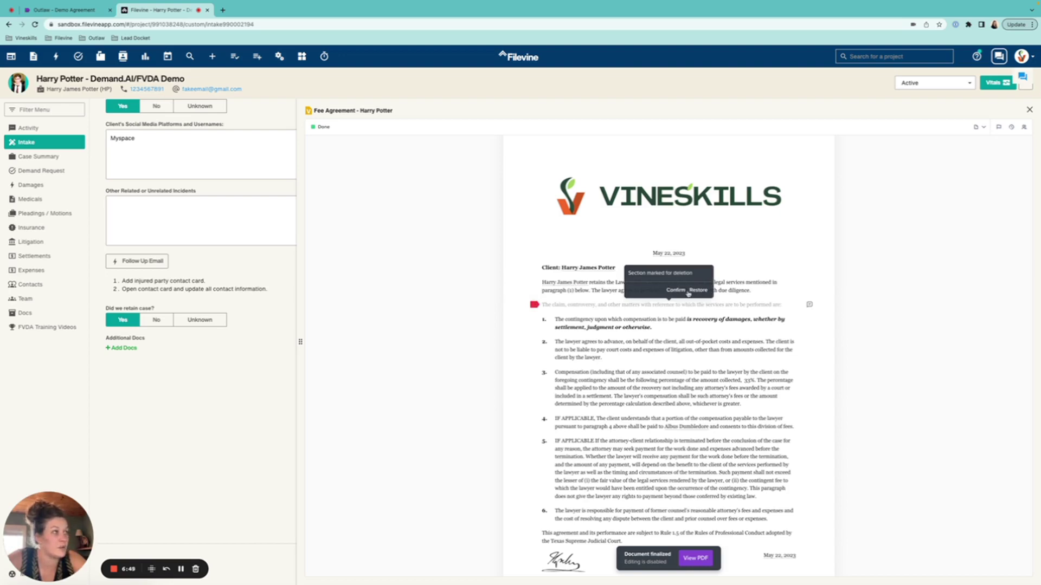
click(697, 291)
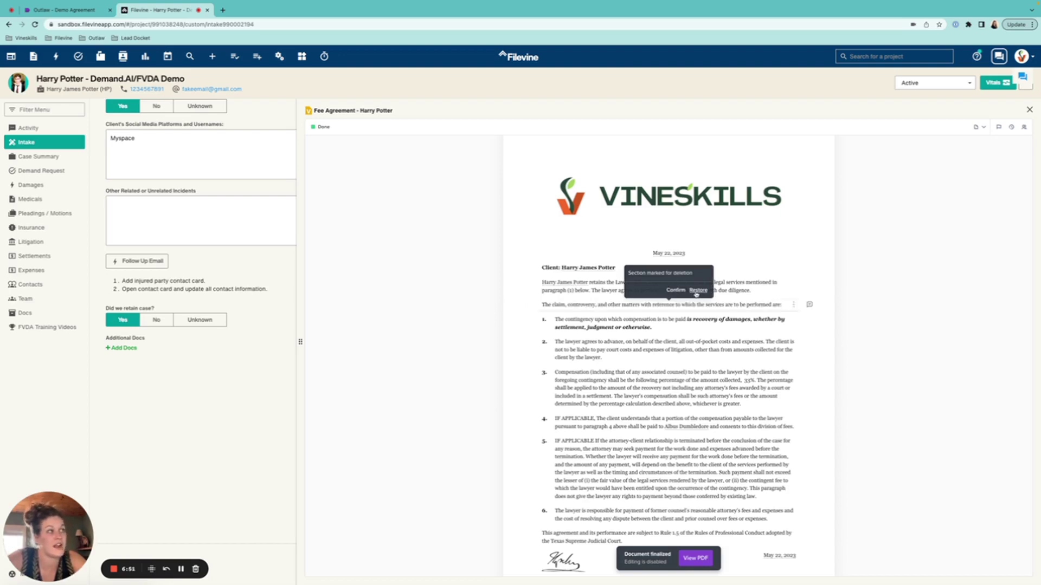
click(664, 306)
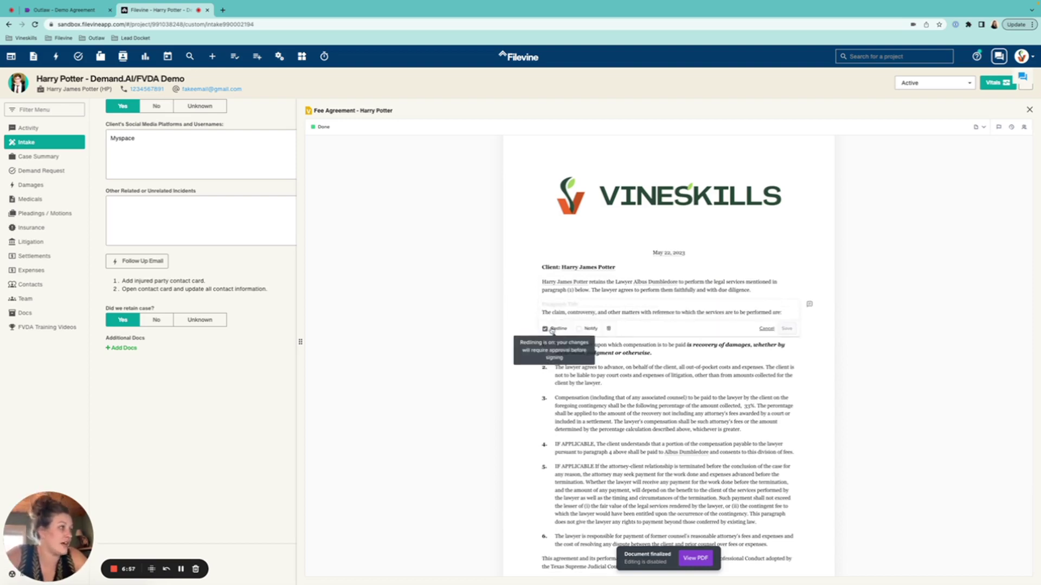
click(609, 328)
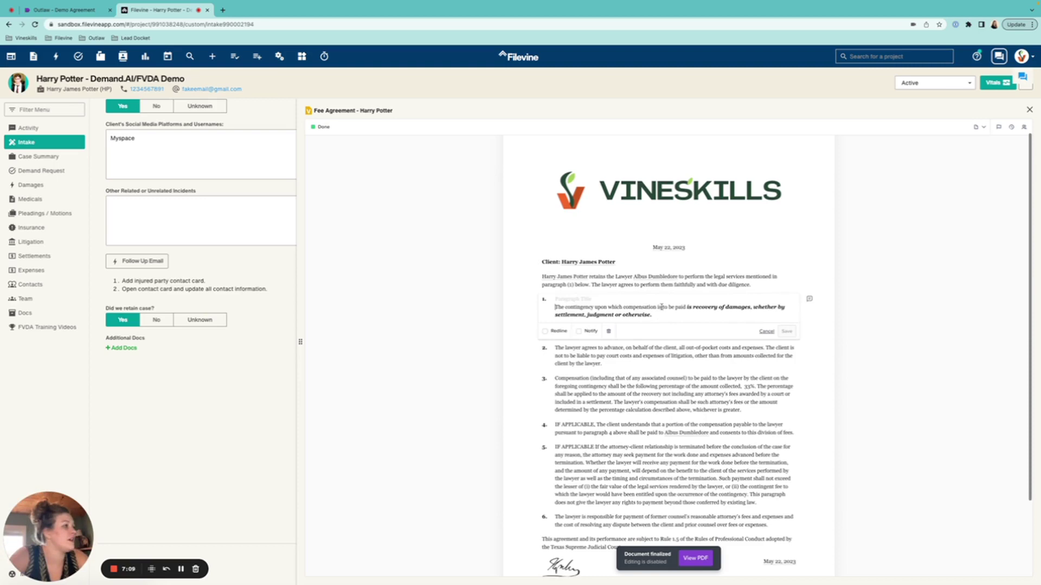
- Post the comment 'Do we need this section?' on section 5 of the Fee Agreement
click(766, 331)
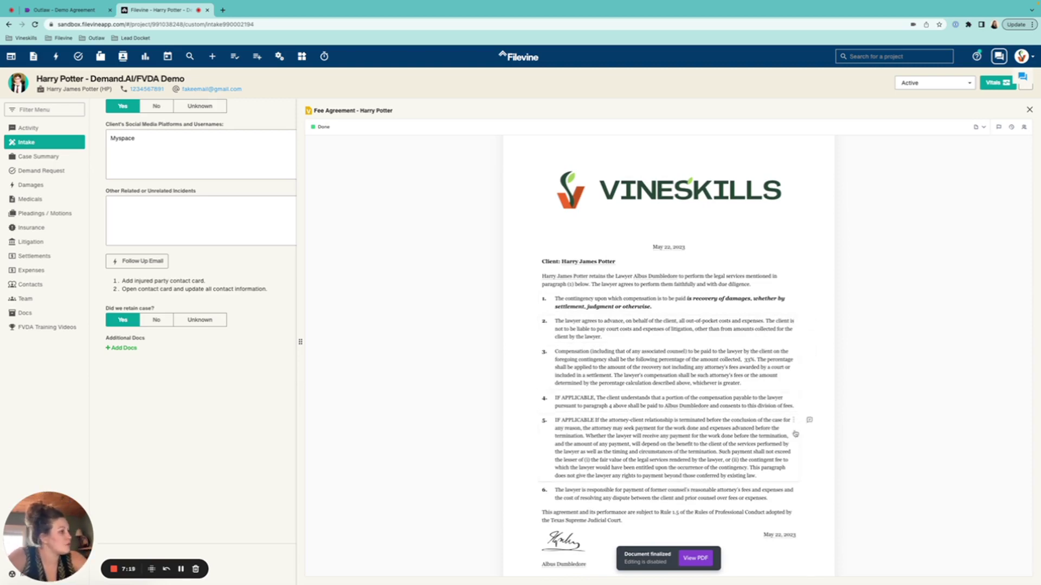
click(810, 419)
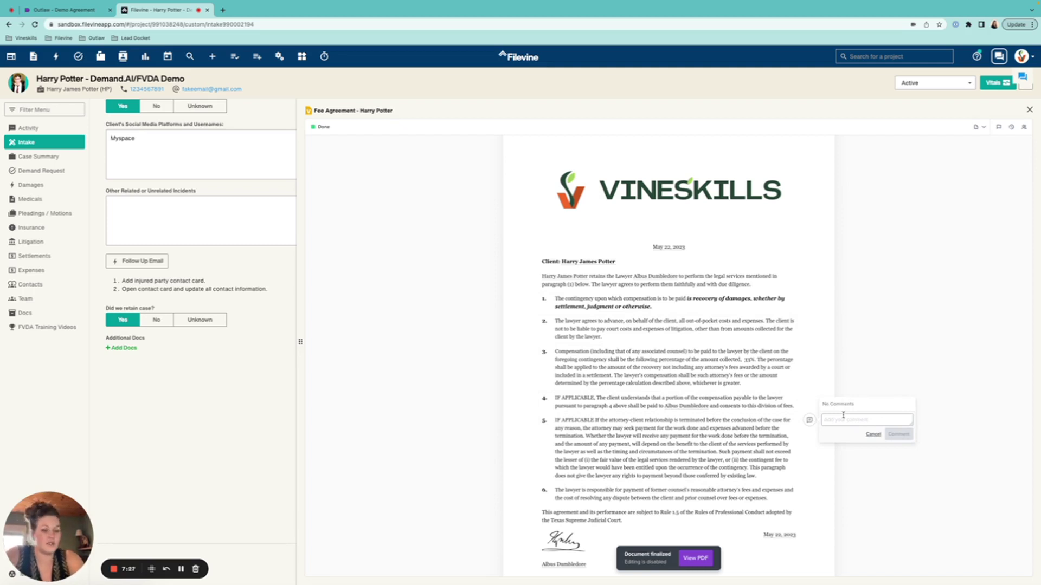
text(DO)
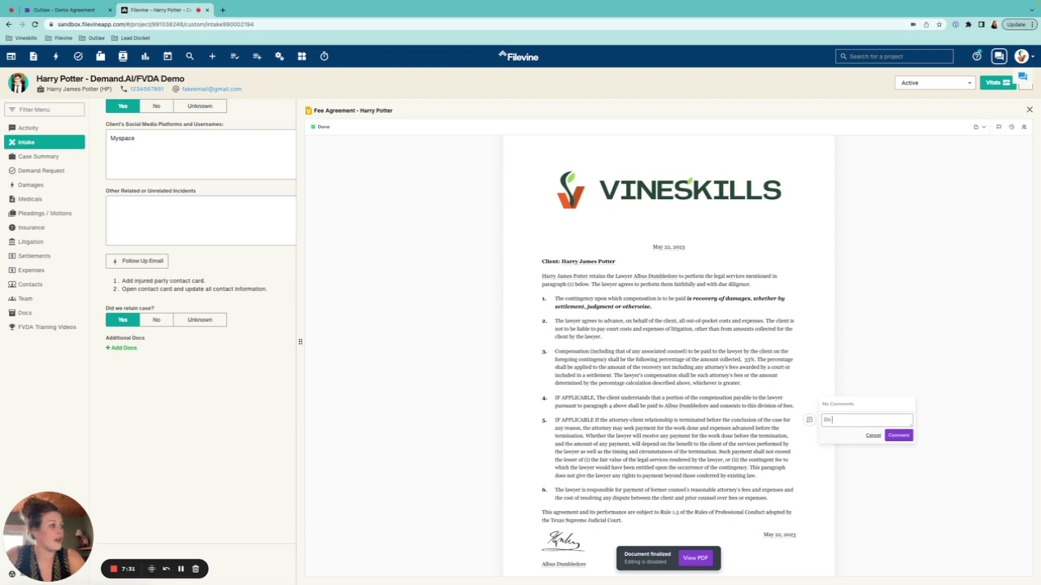
text( we need)
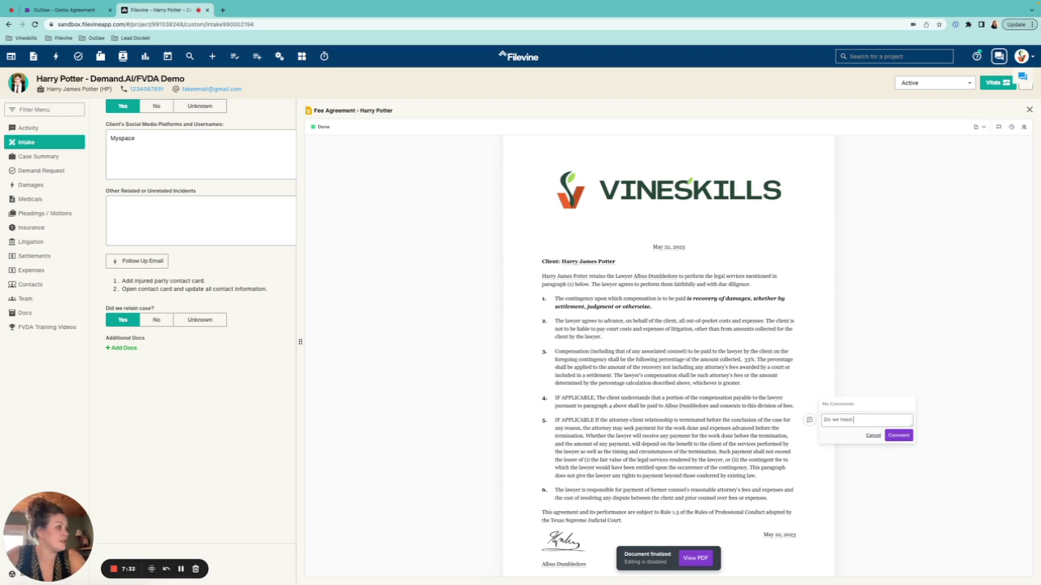
text( this iection?)
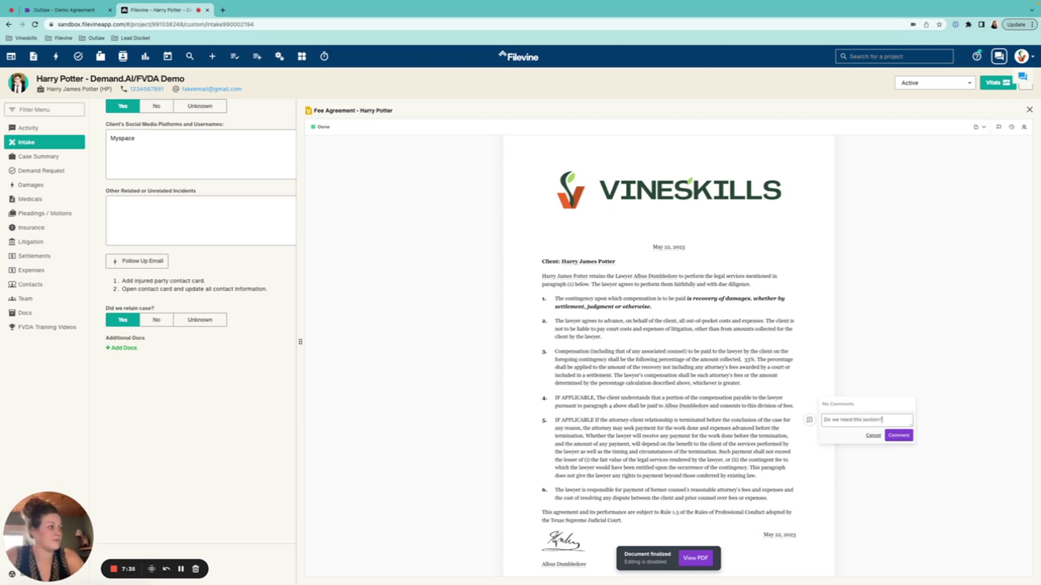
click(903, 435)
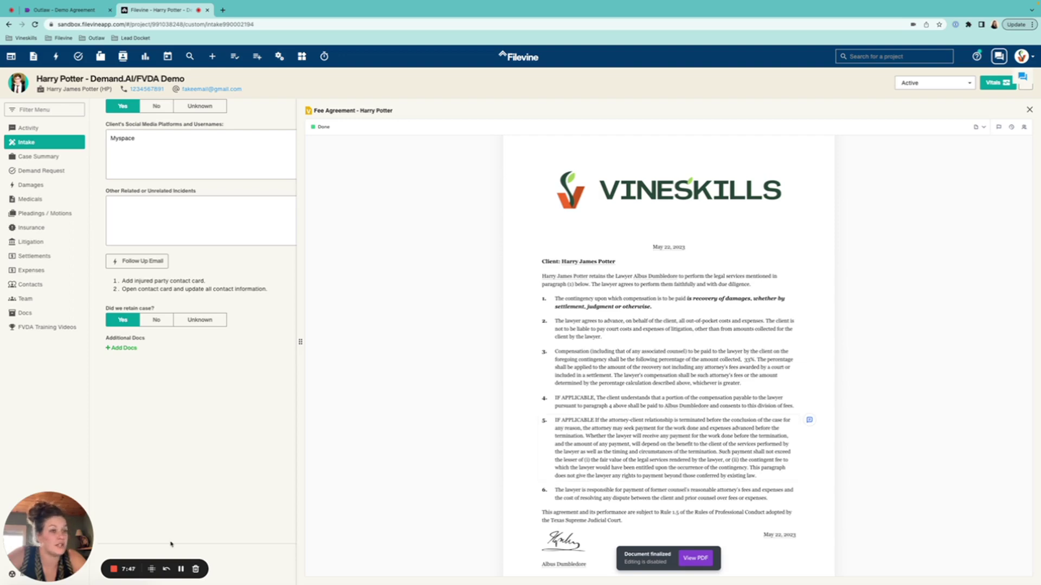
- Open Gmail's new-comment email and highlight the 'Do we need this section?' question
click(181, 569)
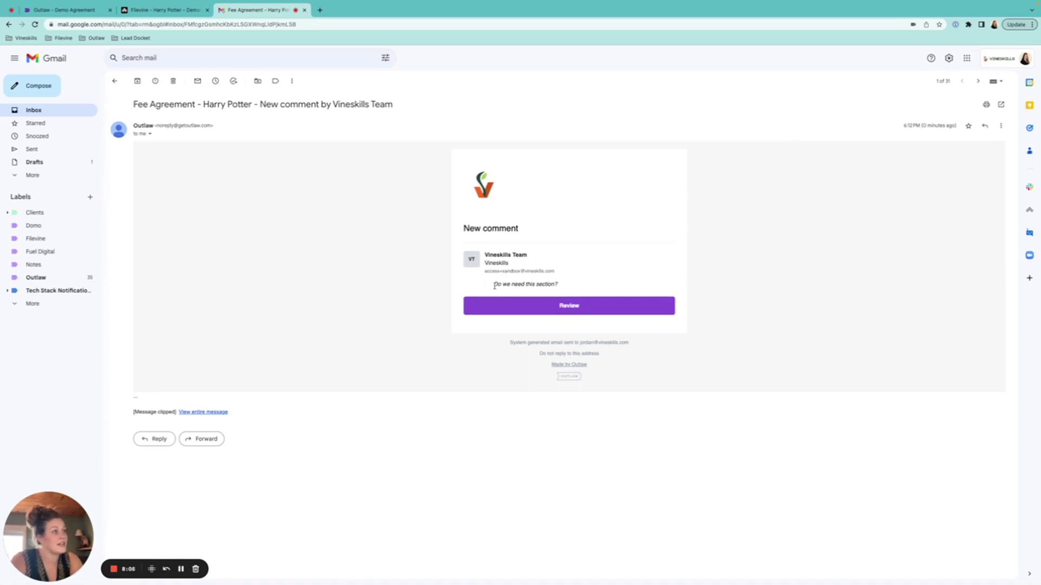
drag(495, 285, 571, 291)
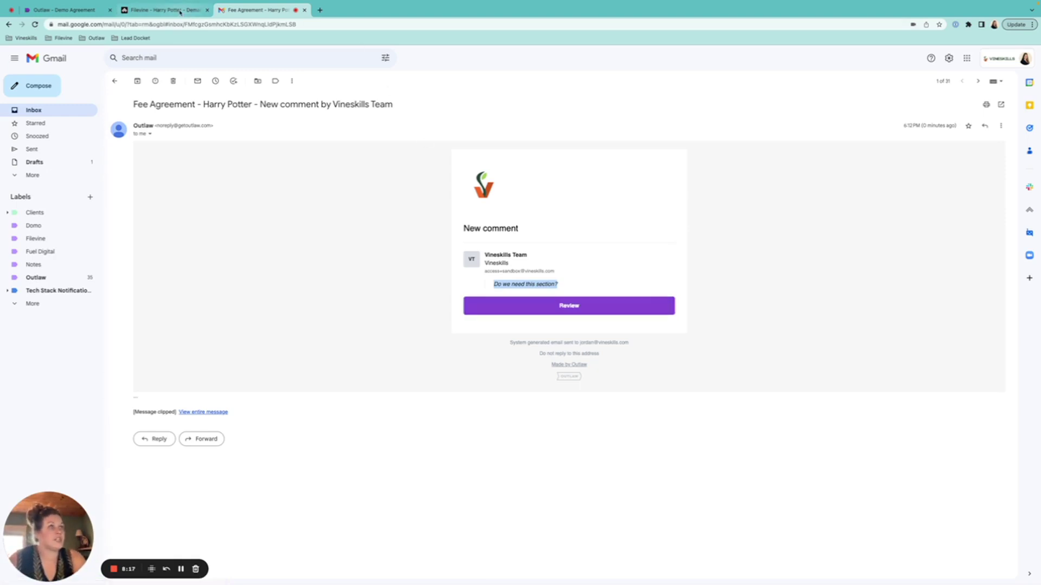
- Review section 5's comment in Filevine's Fee Agreement, then bring up the agreement in Outlaw
click(65, 9)
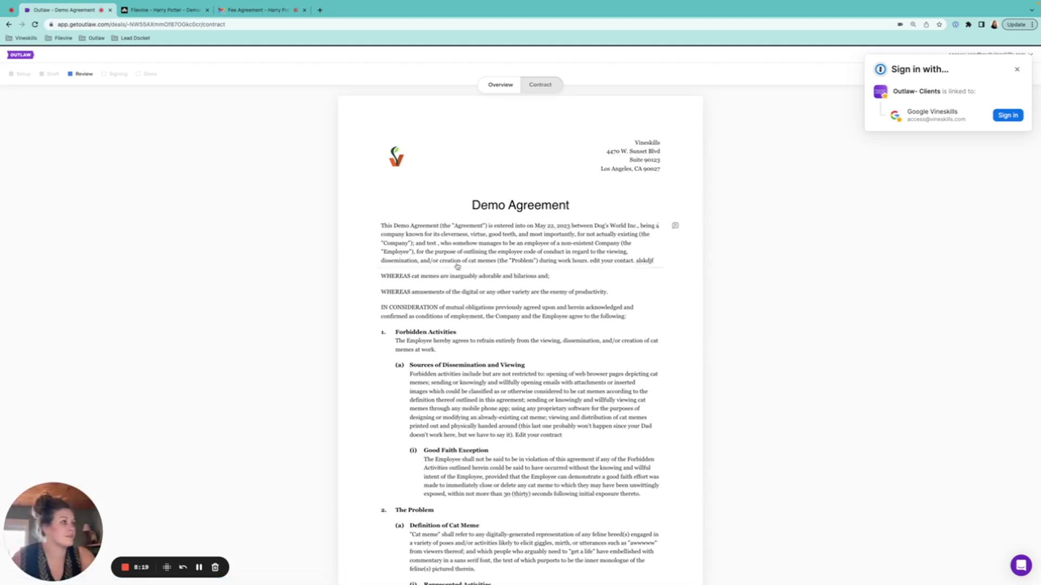
click(162, 10)
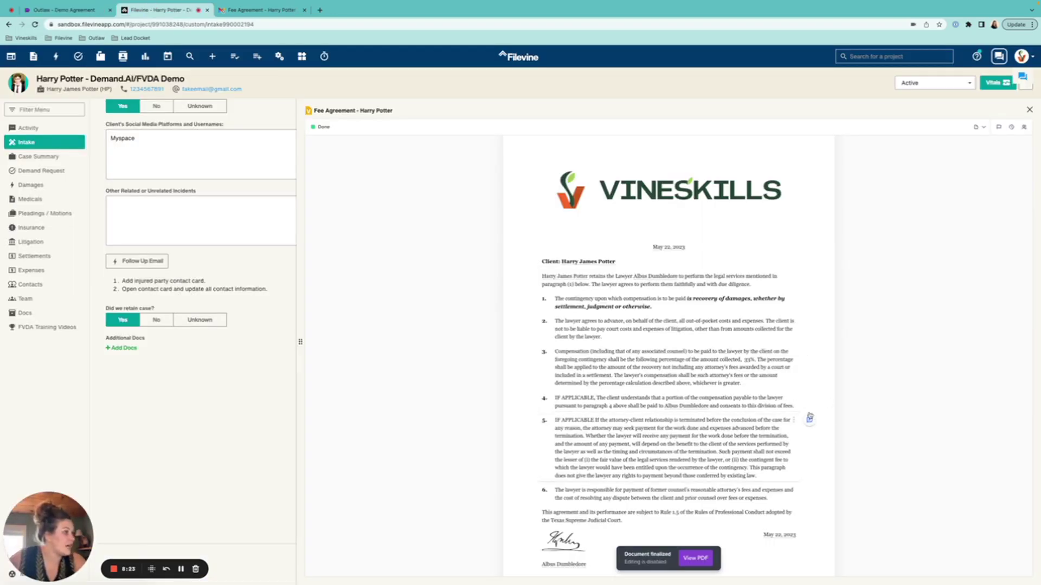
click(809, 417)
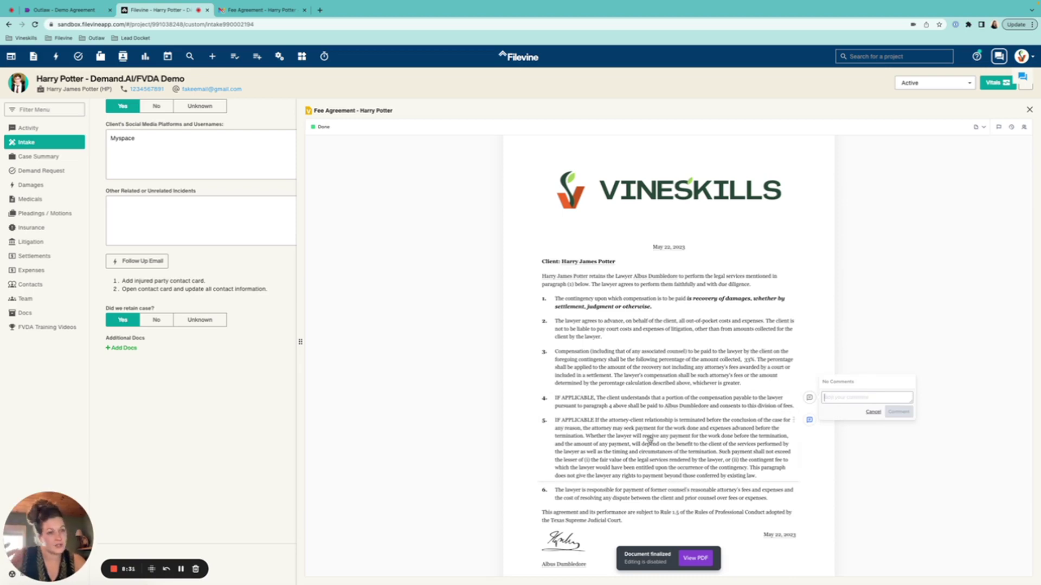
click(181, 569)
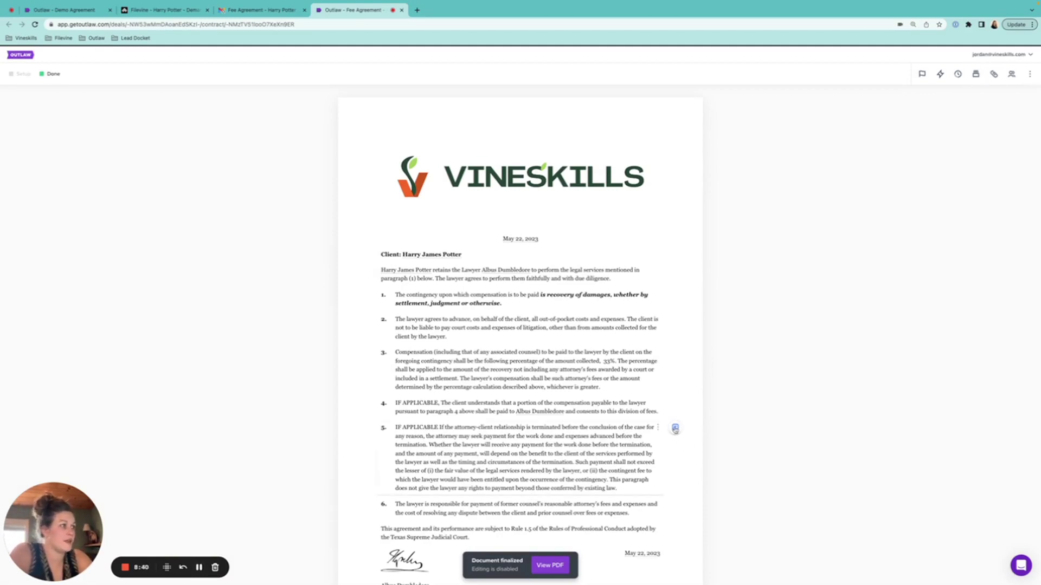
- Reply 'no we don't' to the section 5 comment thread
click(675, 428)
click(732, 446)
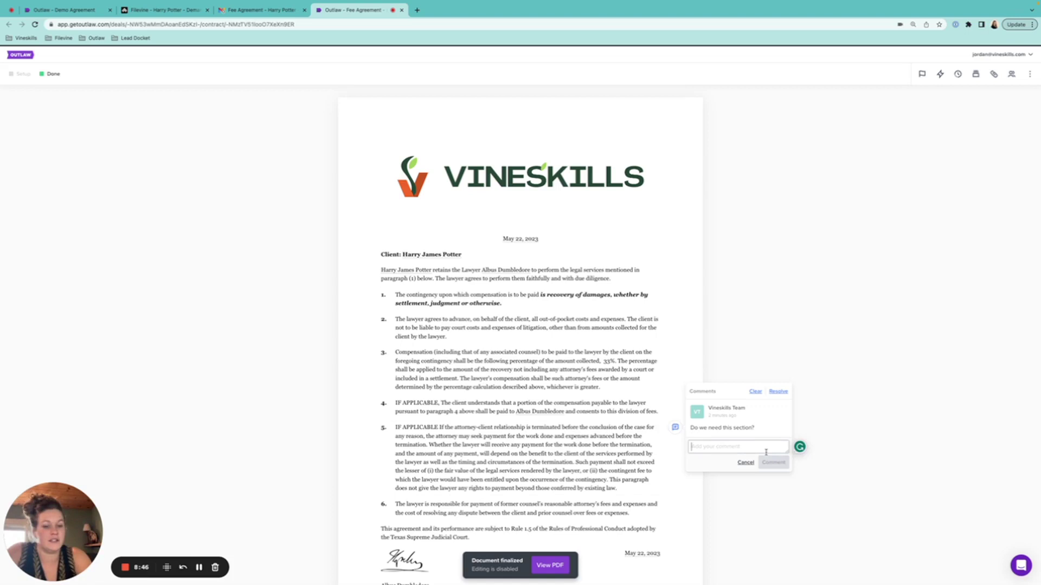
text(no)
key(BackSpace)
key(BackSpace)
text(no)
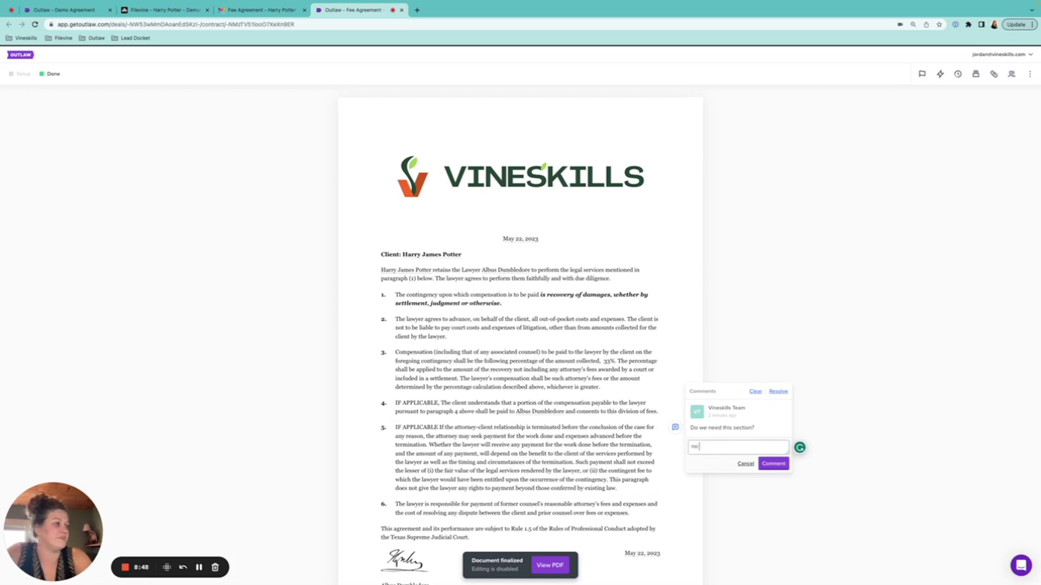
text( we don't)
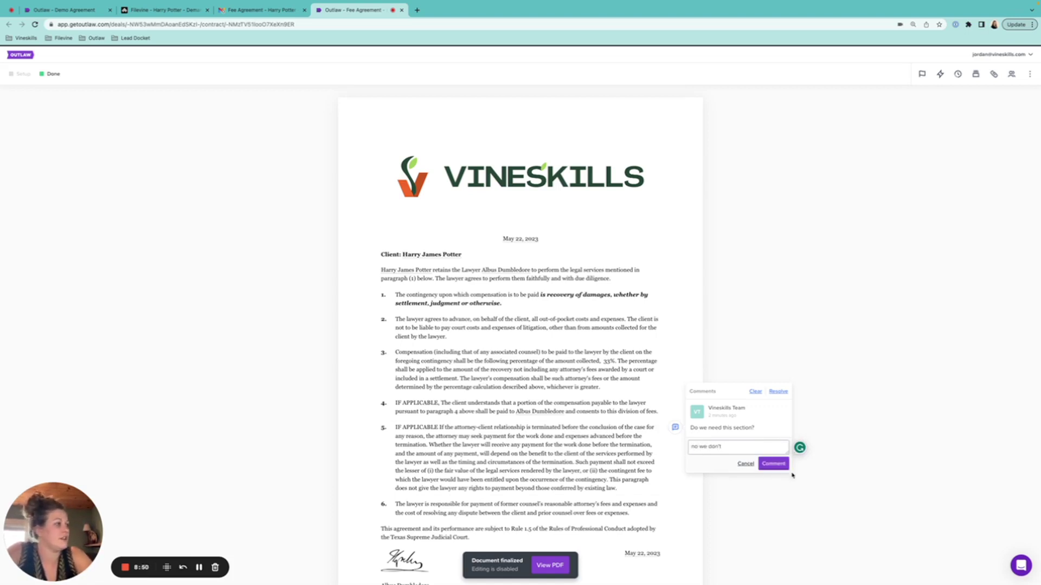
click(780, 467)
- Edit the posted section 5 reply and save the change
click(675, 427)
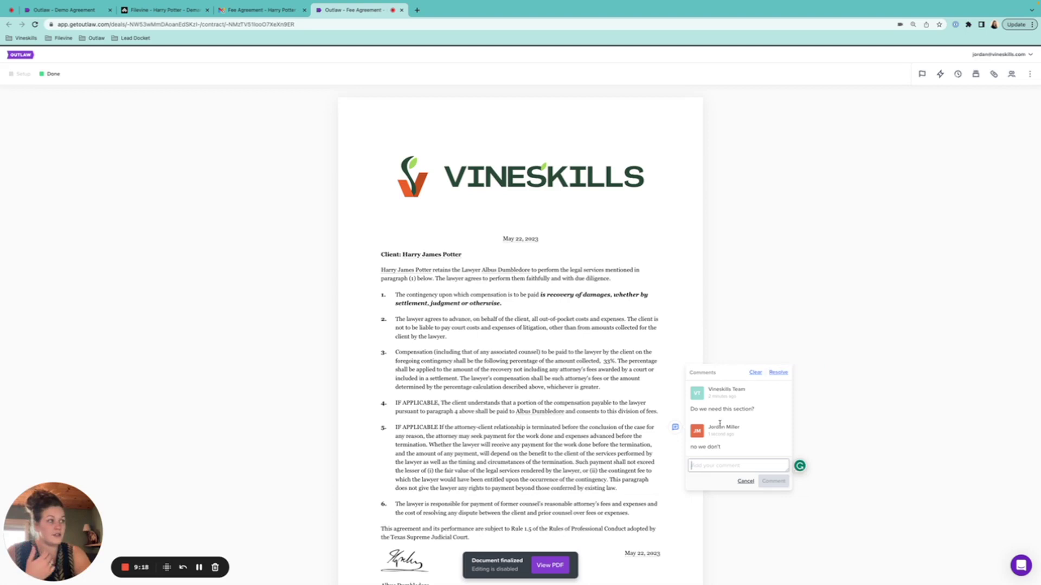
click(731, 447)
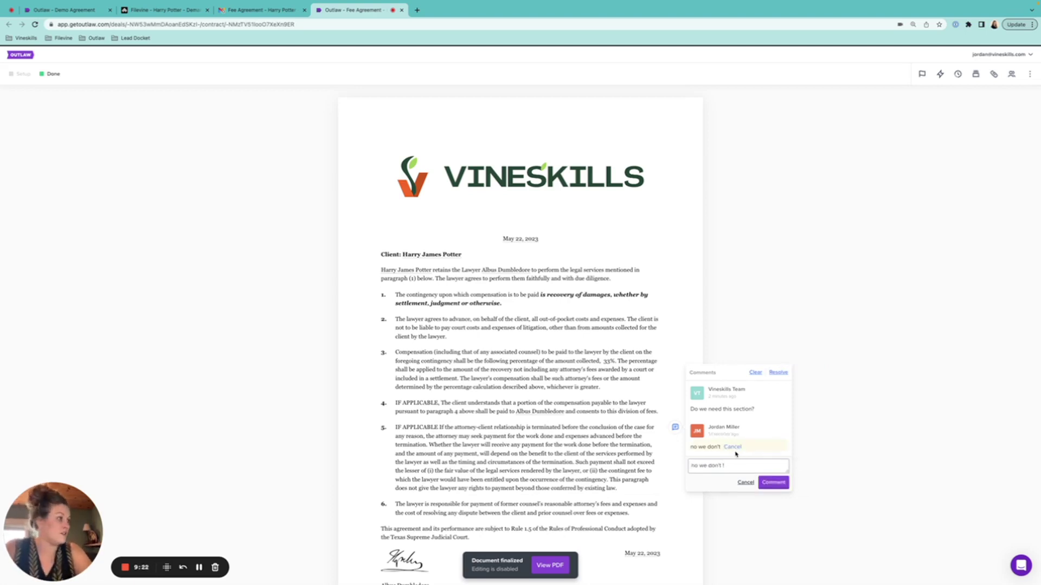
click(773, 482)
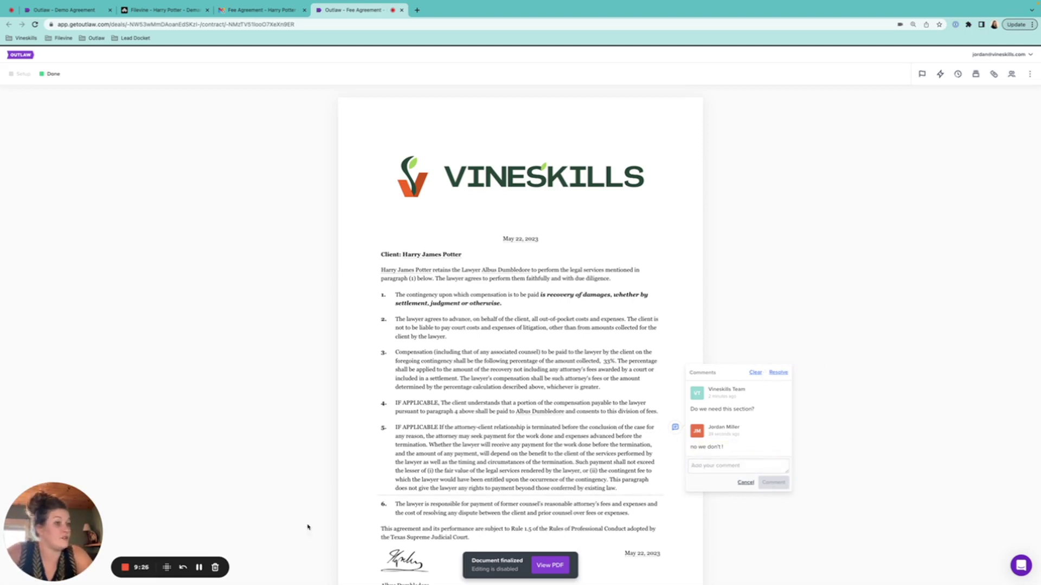
click(199, 568)
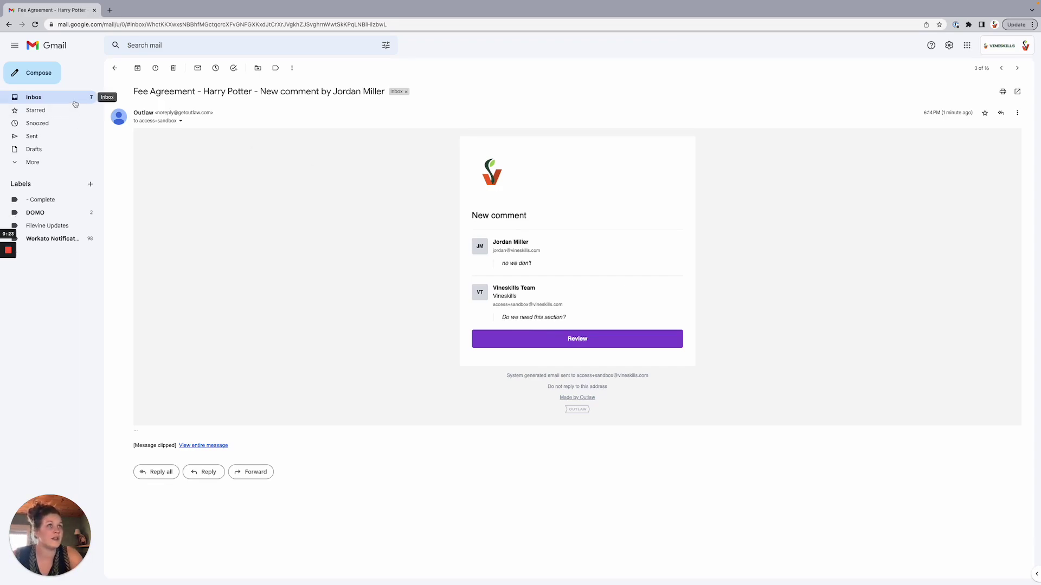
- Read the 'resolved comment thread' and newest 'New comment' notification emails for the Fee Agreement
click(76, 103)
click(268, 128)
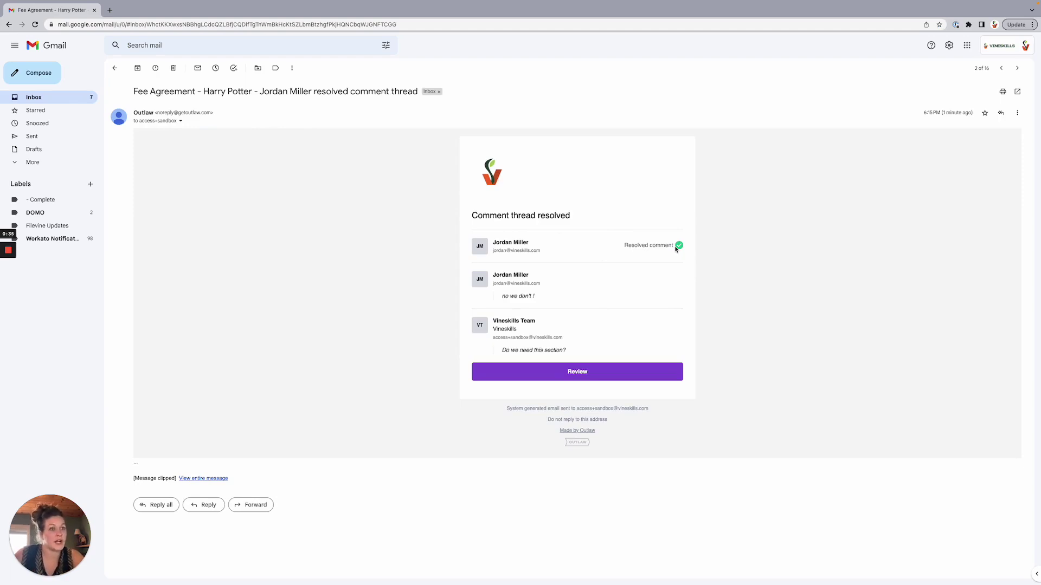
click(71, 96)
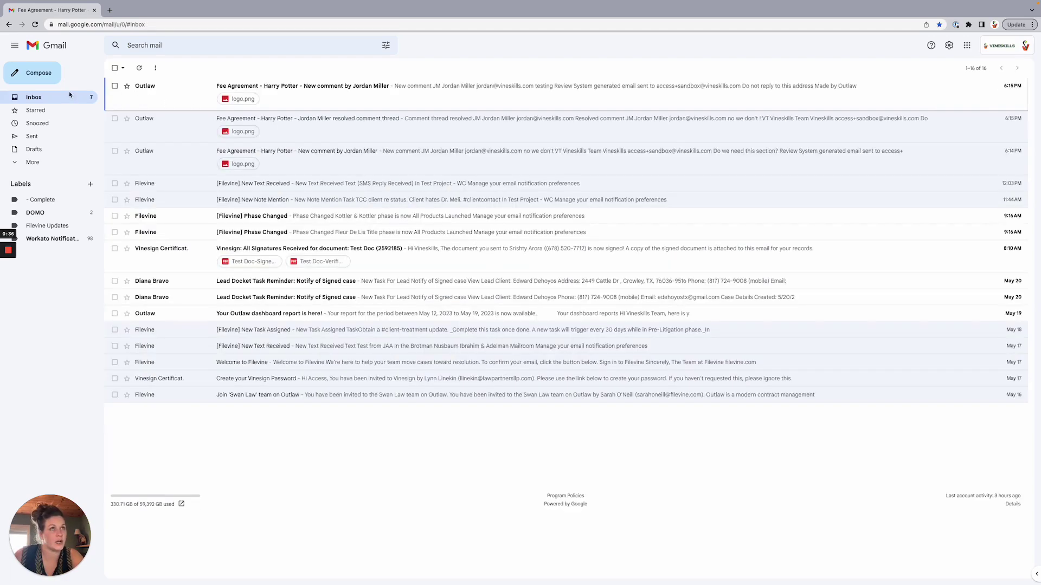
click(209, 97)
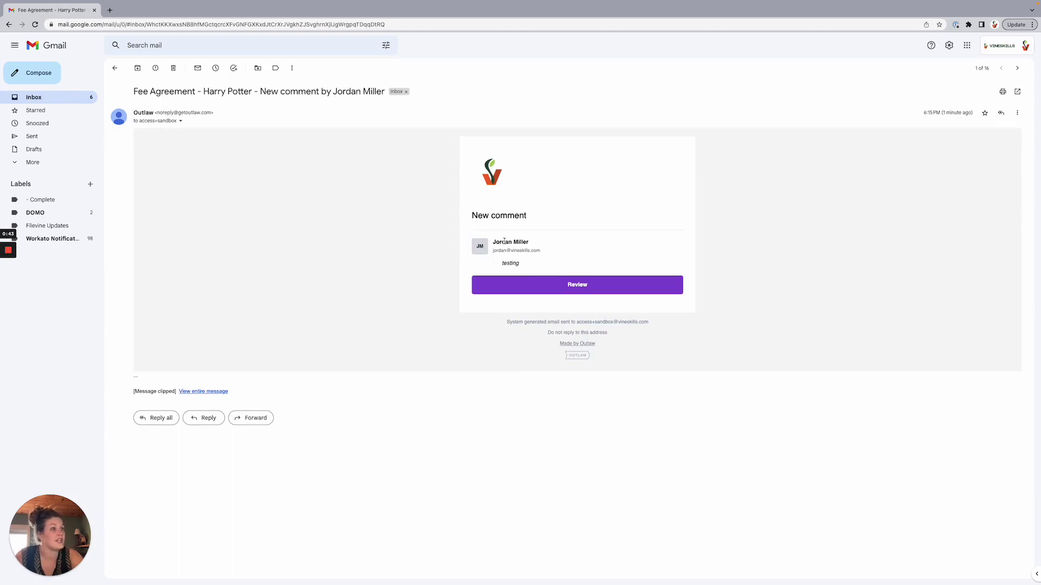
click(91, 99)
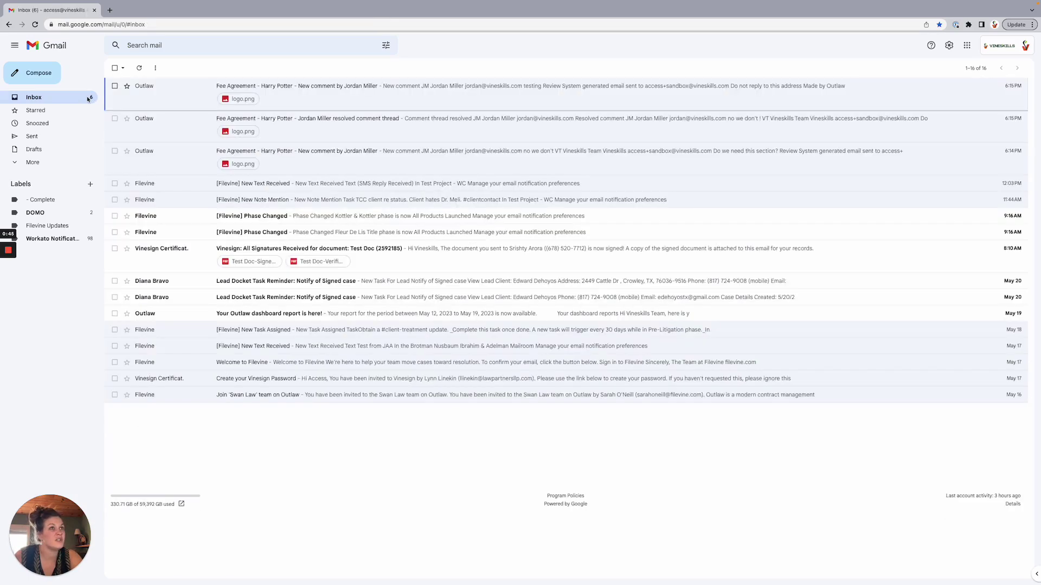
click(182, 100)
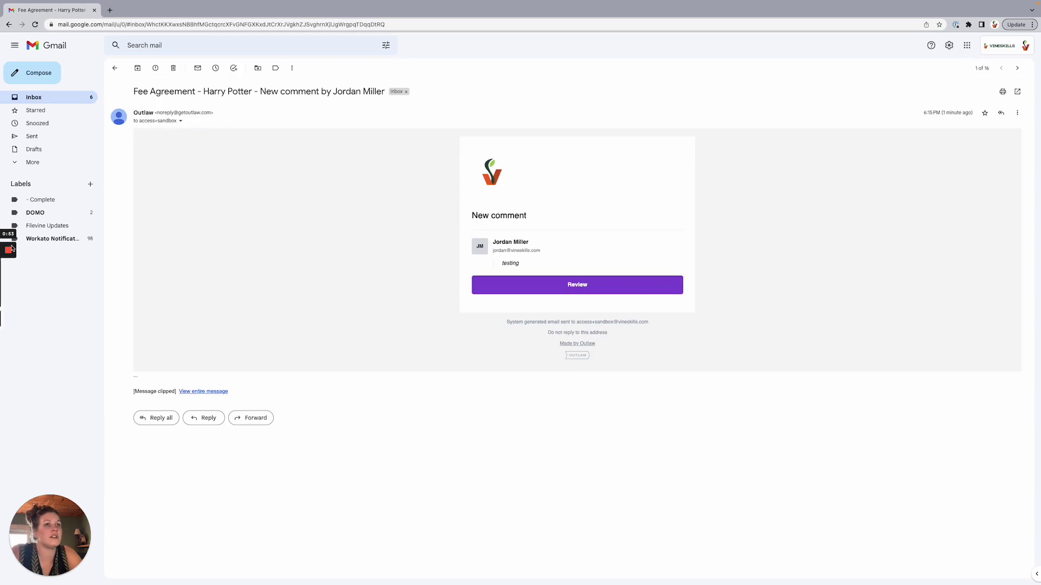
mouse_move(11, 270)
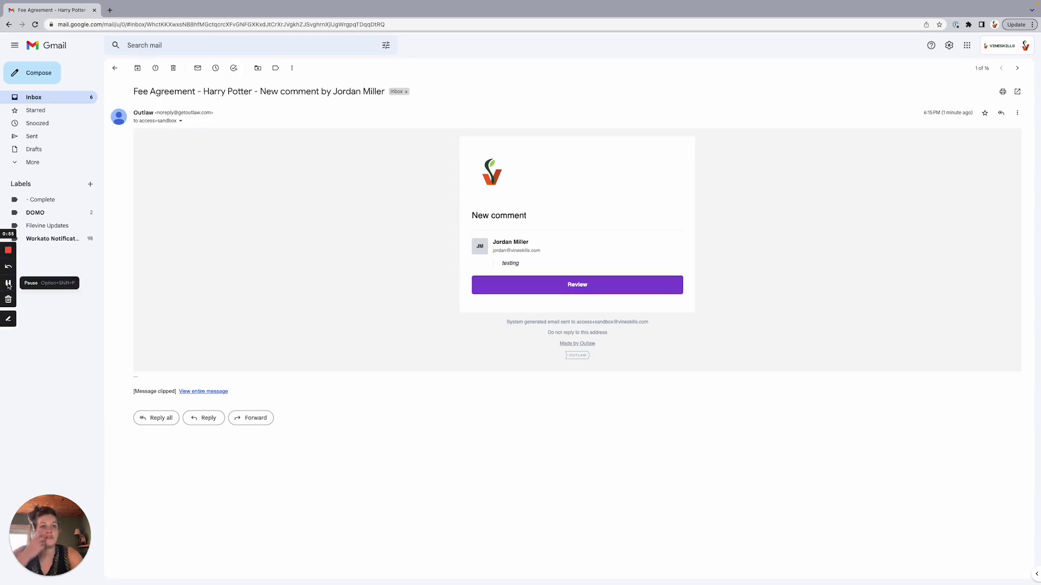
click(8, 284)
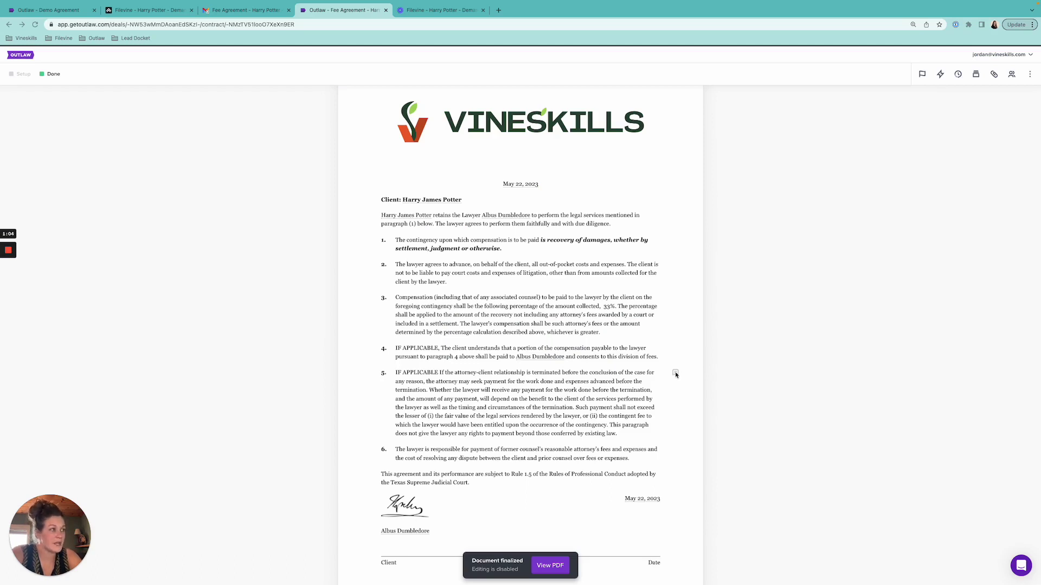
- Review the resolved section 5 thread and confirm paragraphs 3 and 4 have no comments
click(676, 374)
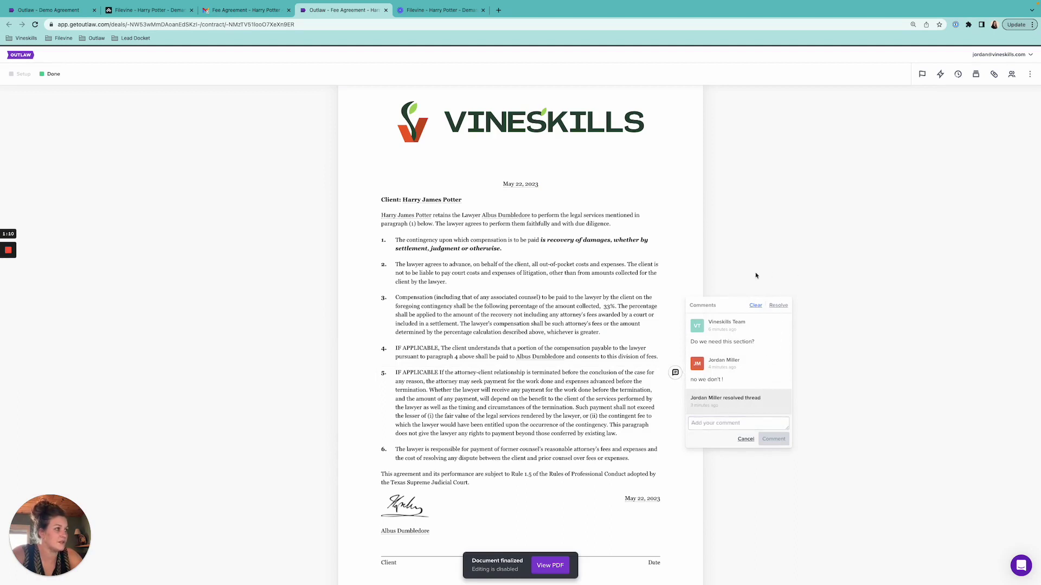
click(745, 445)
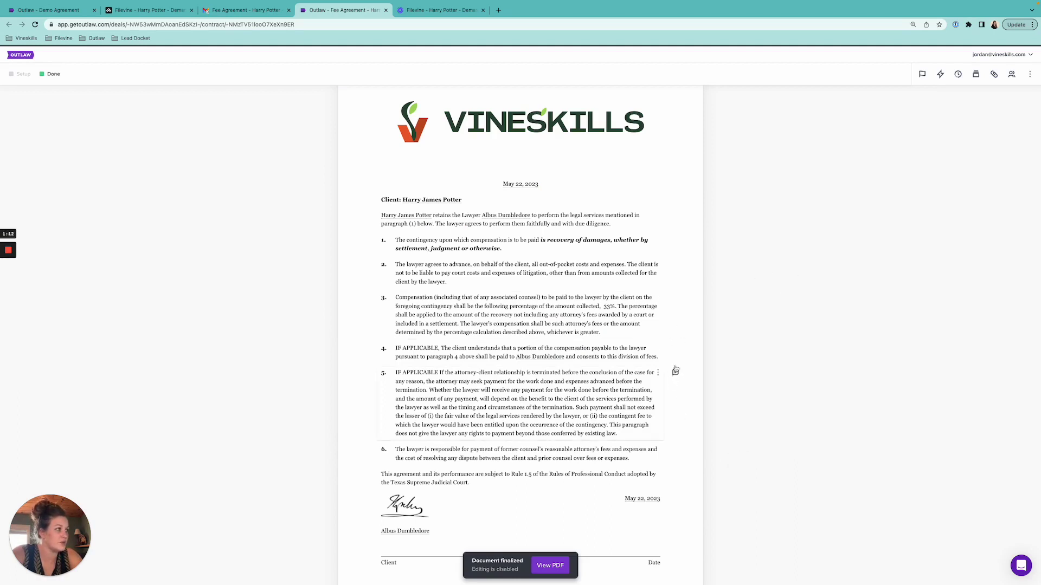
click(676, 298)
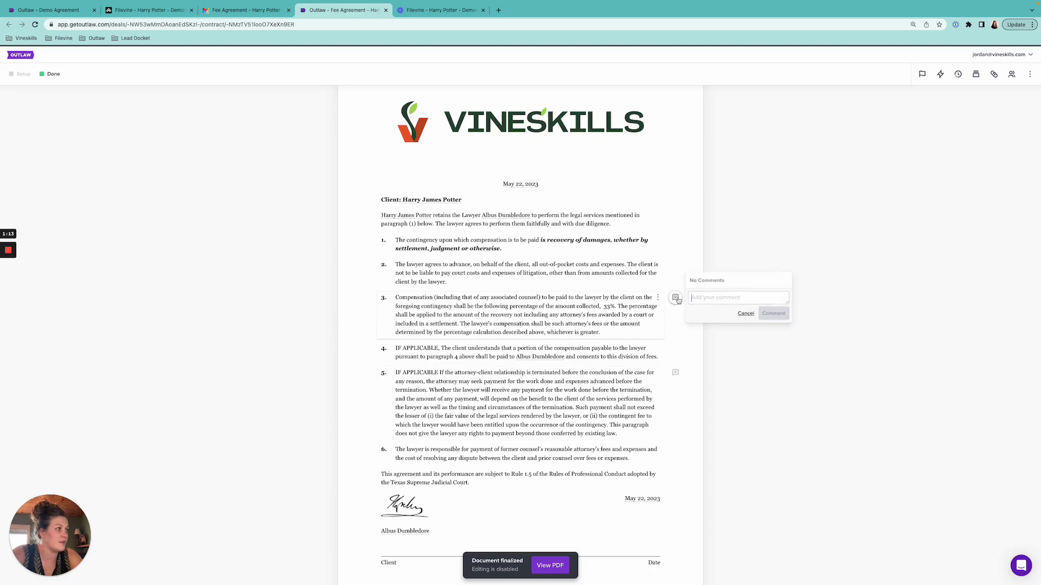
click(745, 314)
click(675, 349)
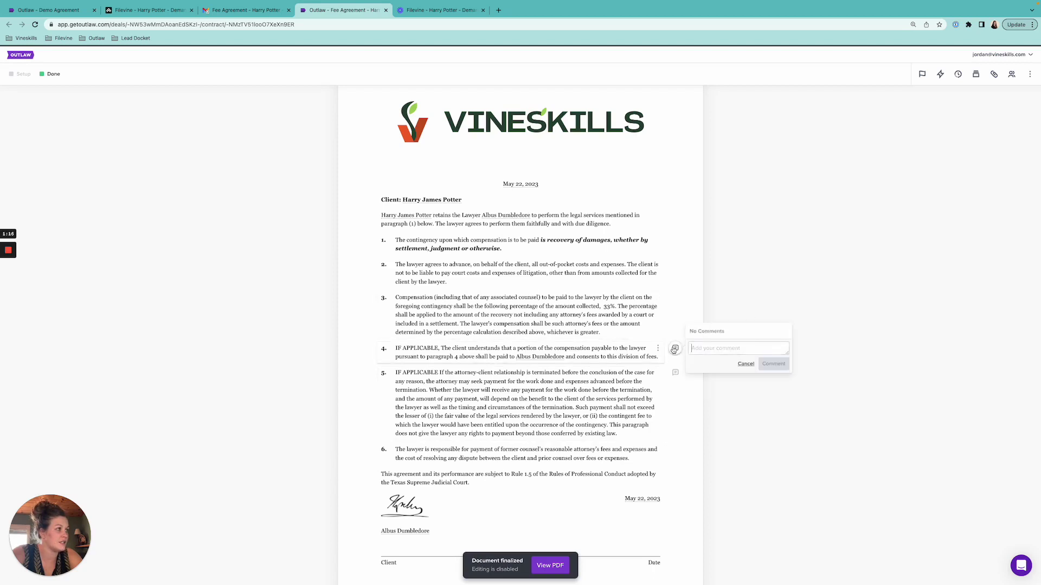
click(744, 363)
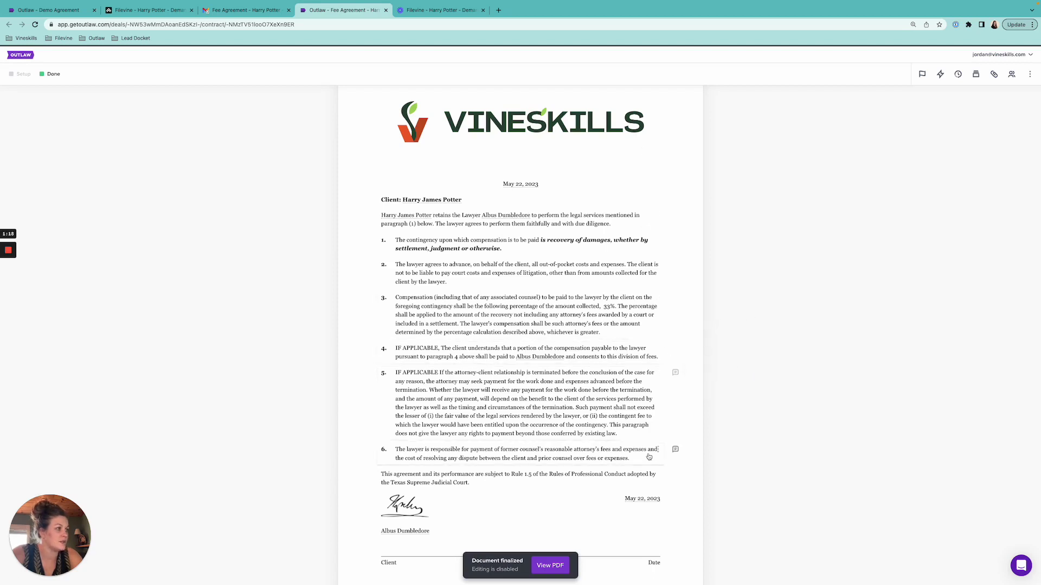
- Check paragraph 6's comments and download the finalized Fee Agreement as a PDF
click(675, 450)
click(673, 451)
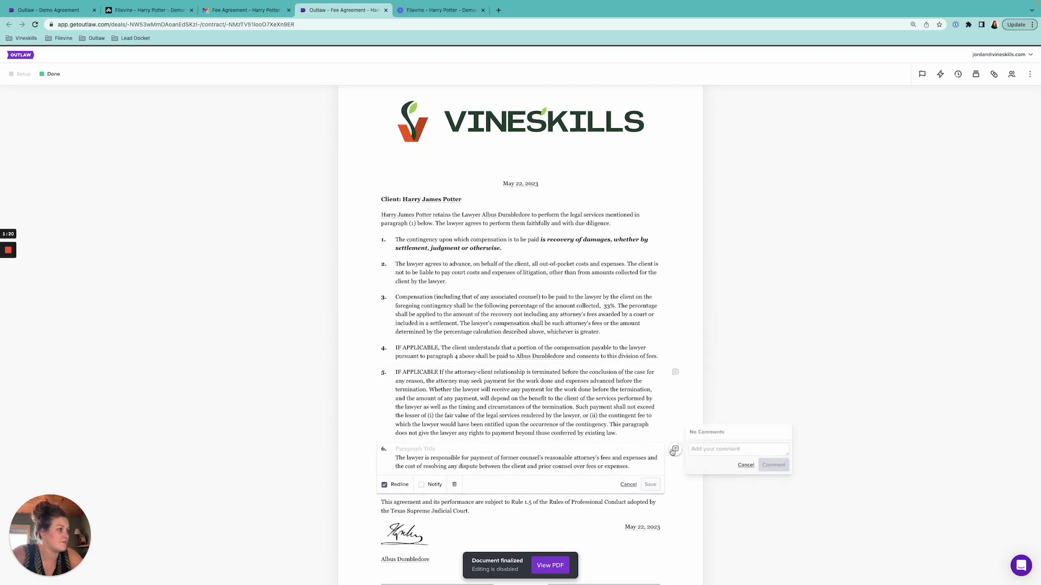
click(550, 566)
click(342, 9)
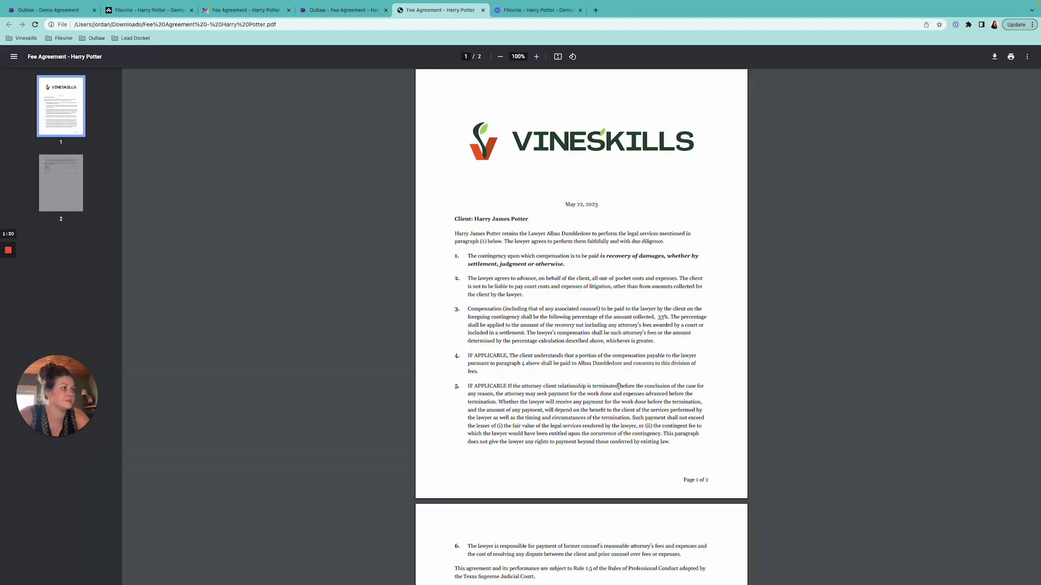
- Scroll through both pages of the exported Fee Agreement PDF
scroll(619, 386, down, 1)
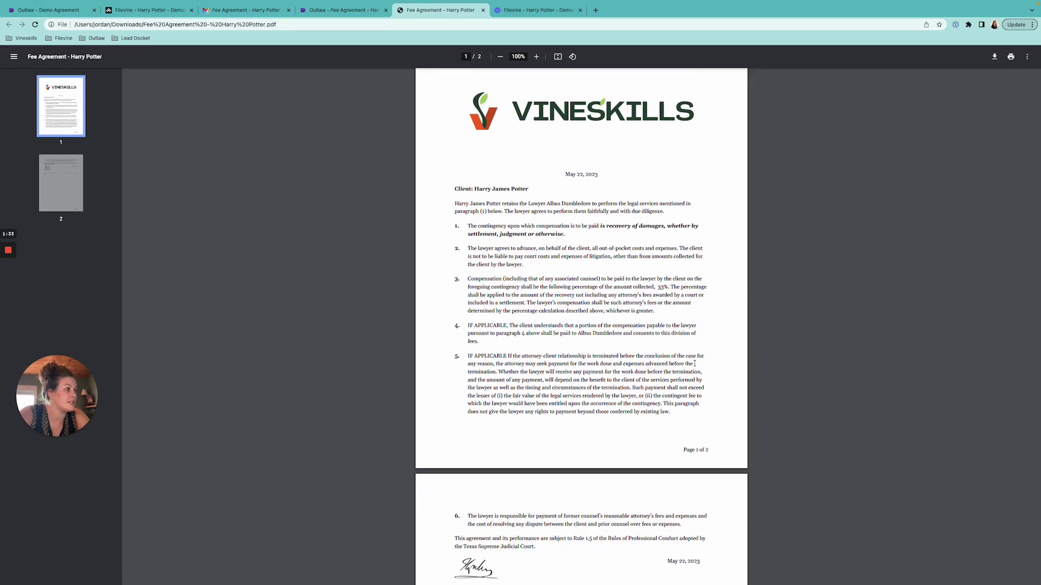
scroll(681, 419, down, 5)
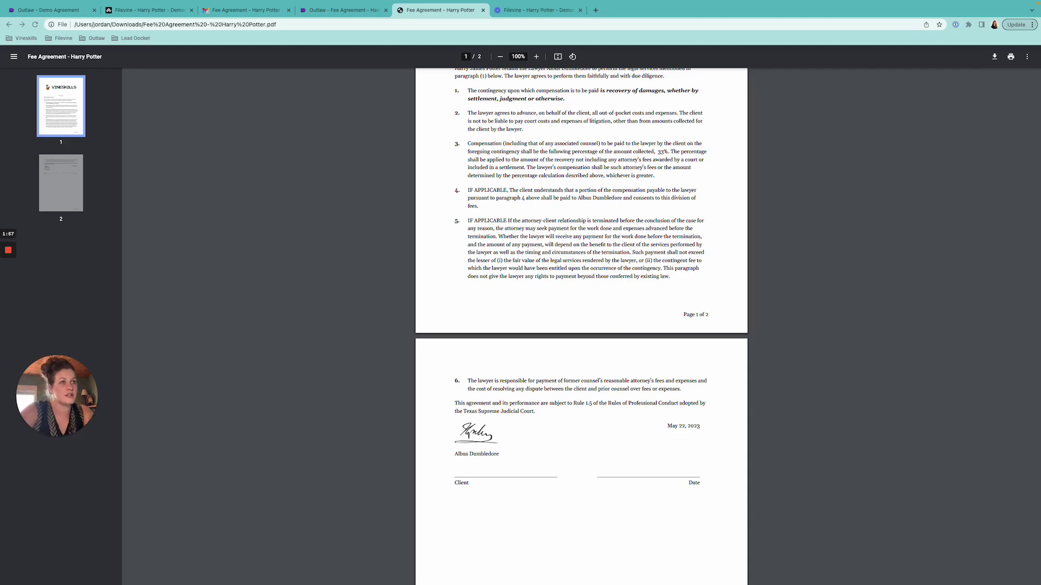
scroll(553, 297, up, 3)
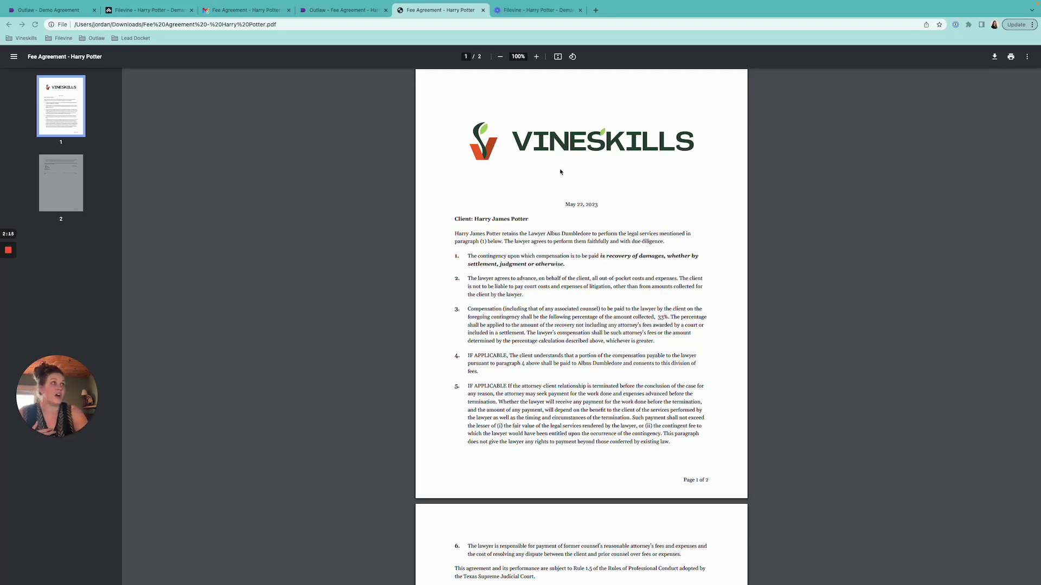
- List the contract's two users, neither a signer, then recheck the exported PDF
click(342, 10)
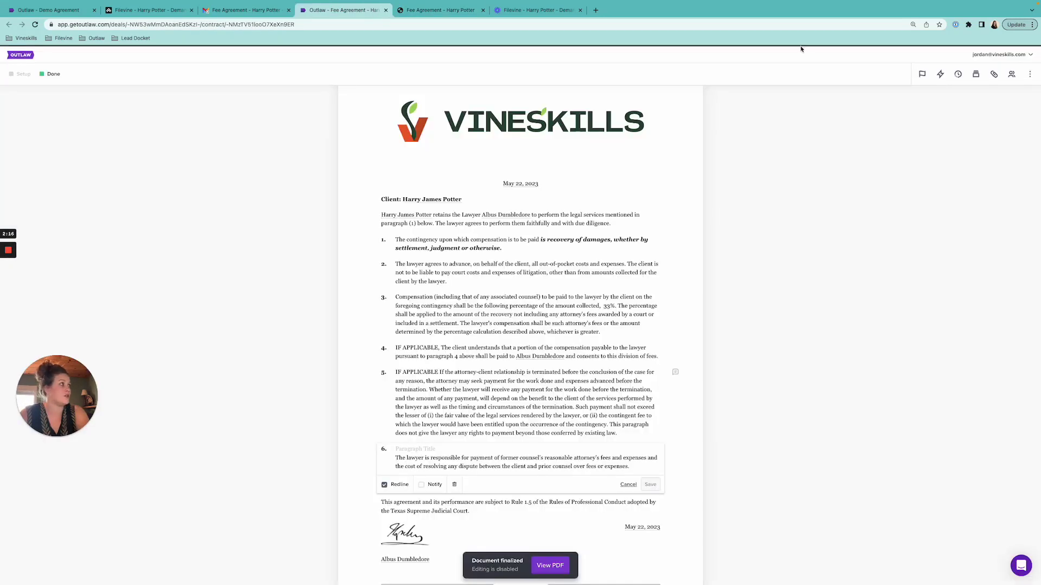
click(1011, 75)
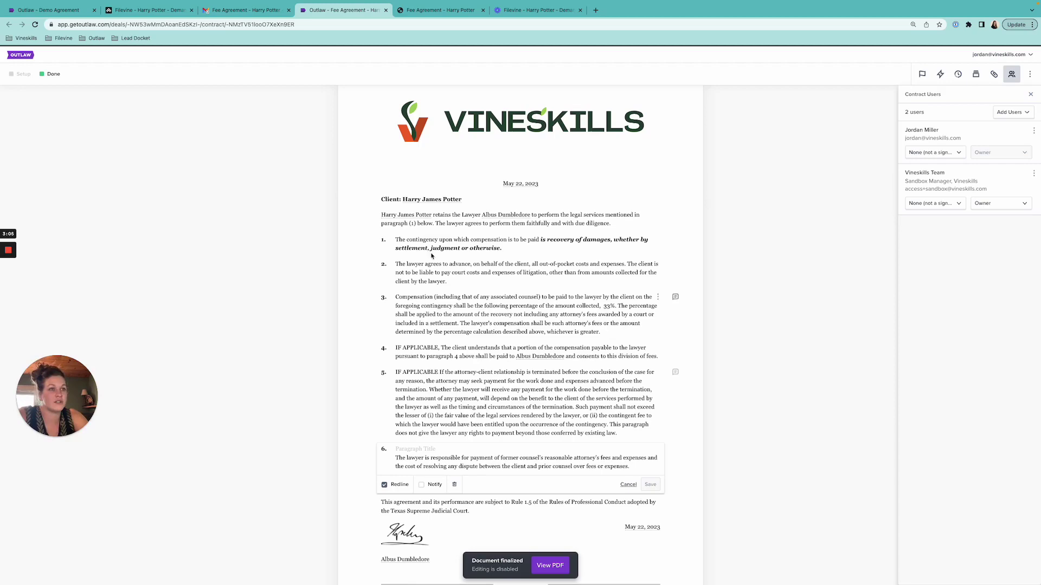
mouse_move(8, 285)
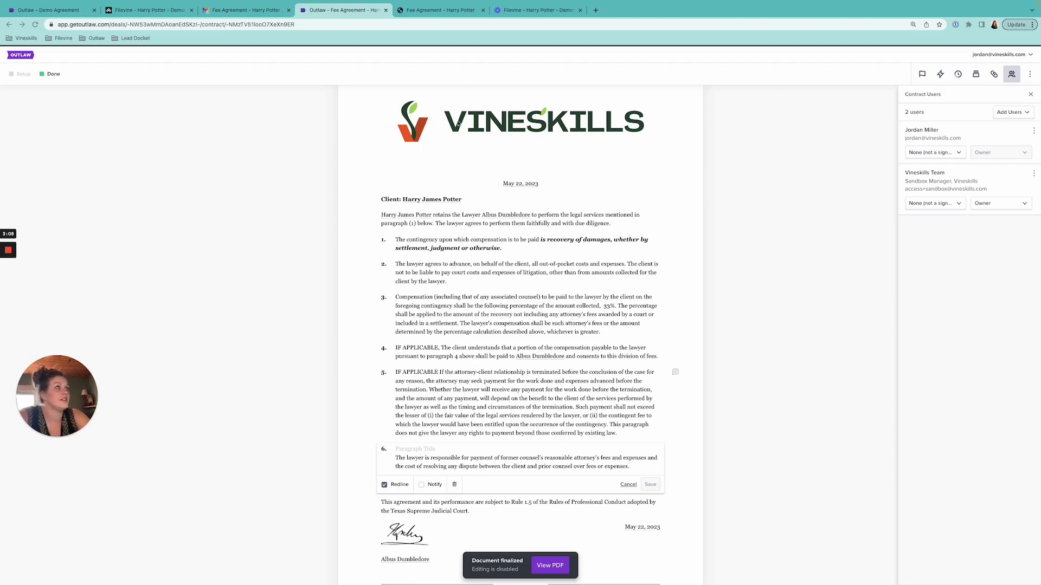
click(447, 12)
scroll(523, 323, down, 3)
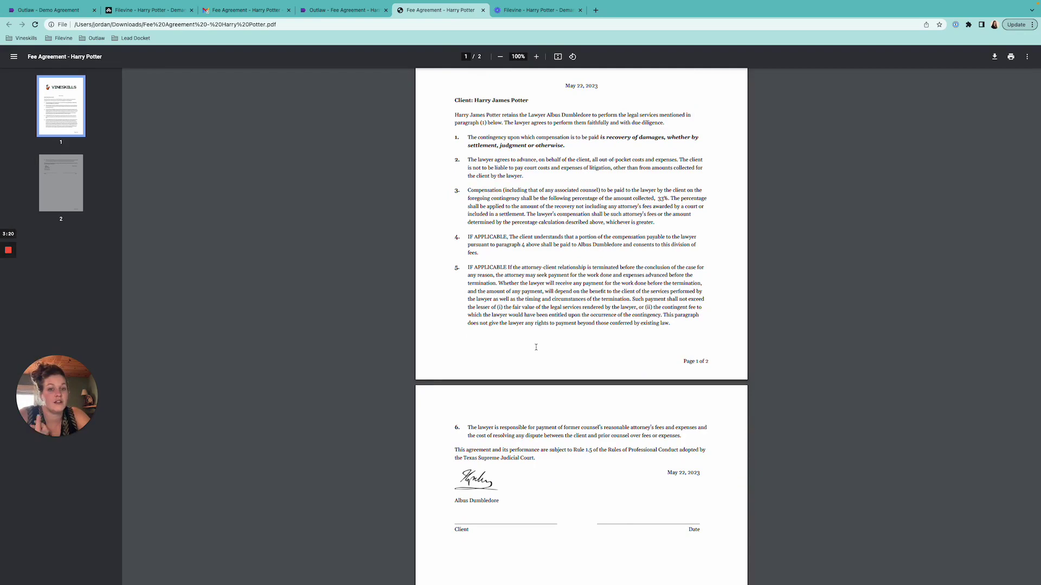
click(364, 10)
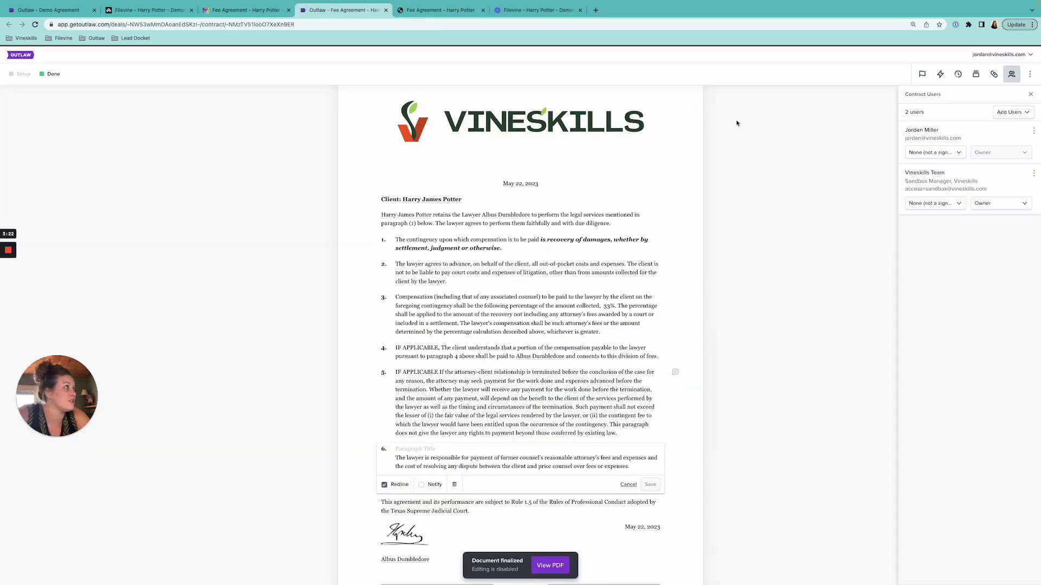
- Filter the contract activity log to comment, sharing and deal events, hiding section deletions
click(958, 74)
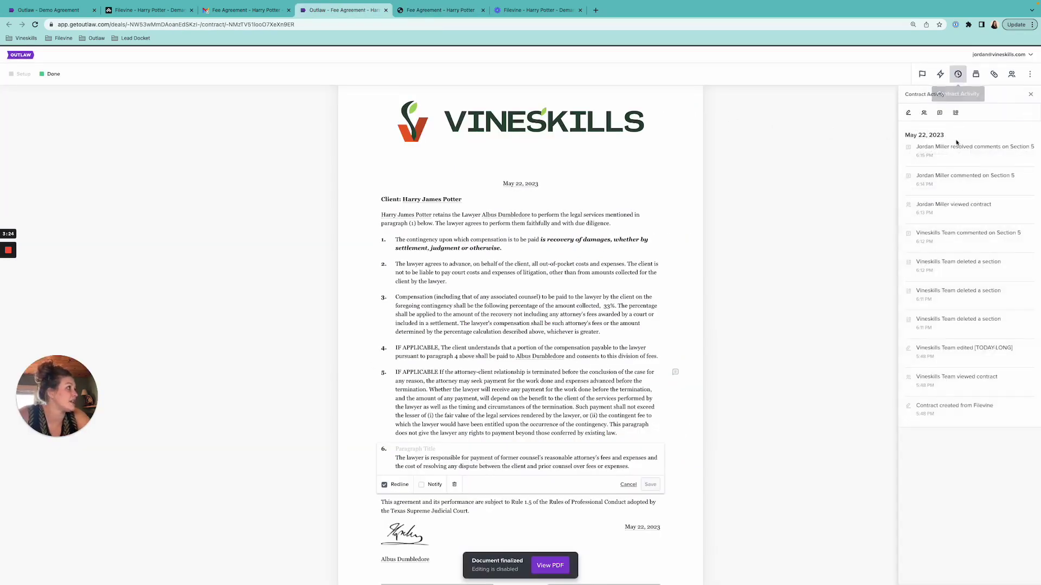
click(940, 112)
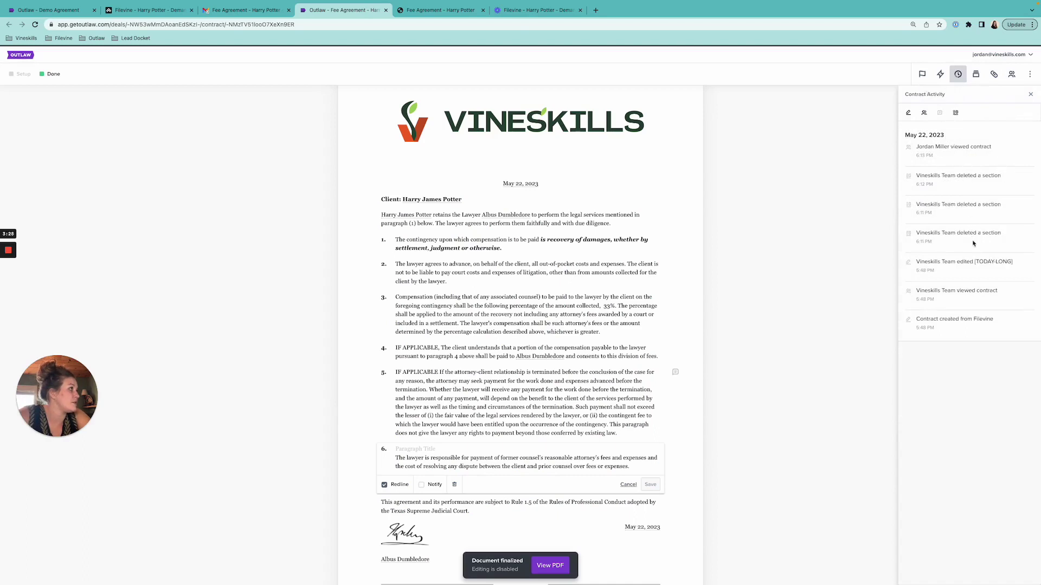
click(910, 112)
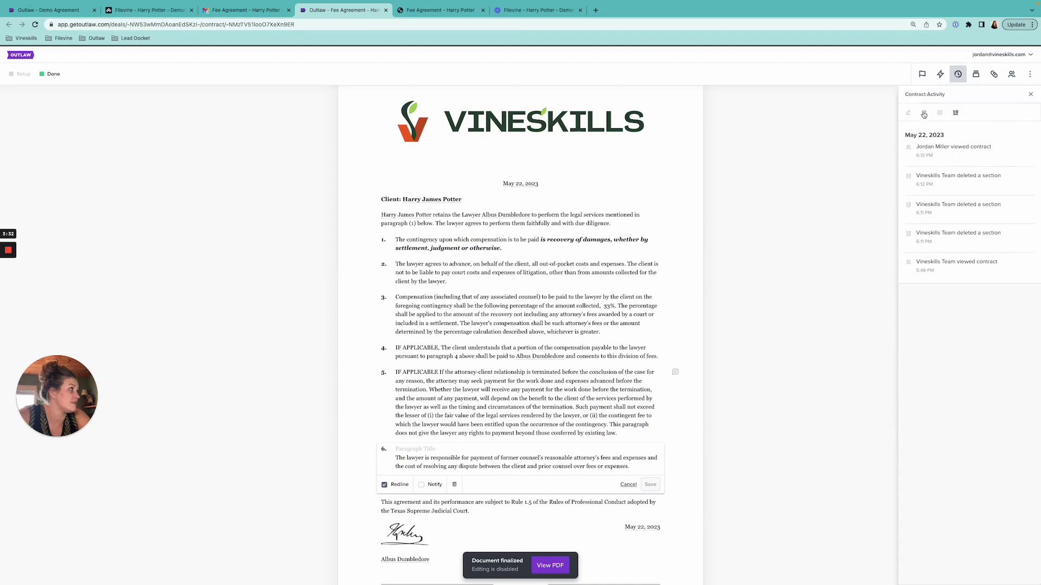
click(924, 113)
click(955, 112)
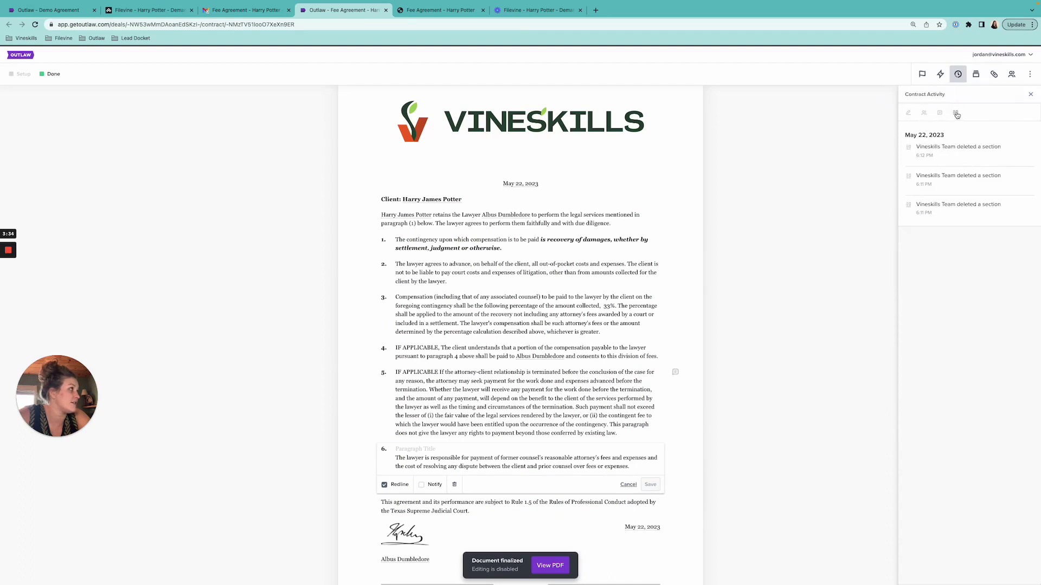
click(924, 113)
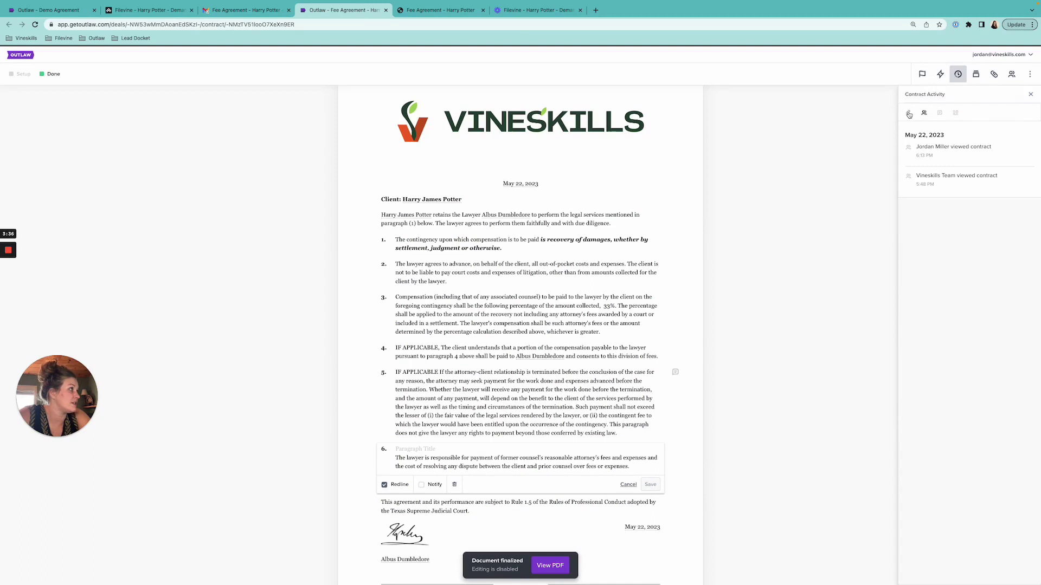
click(910, 114)
click(939, 113)
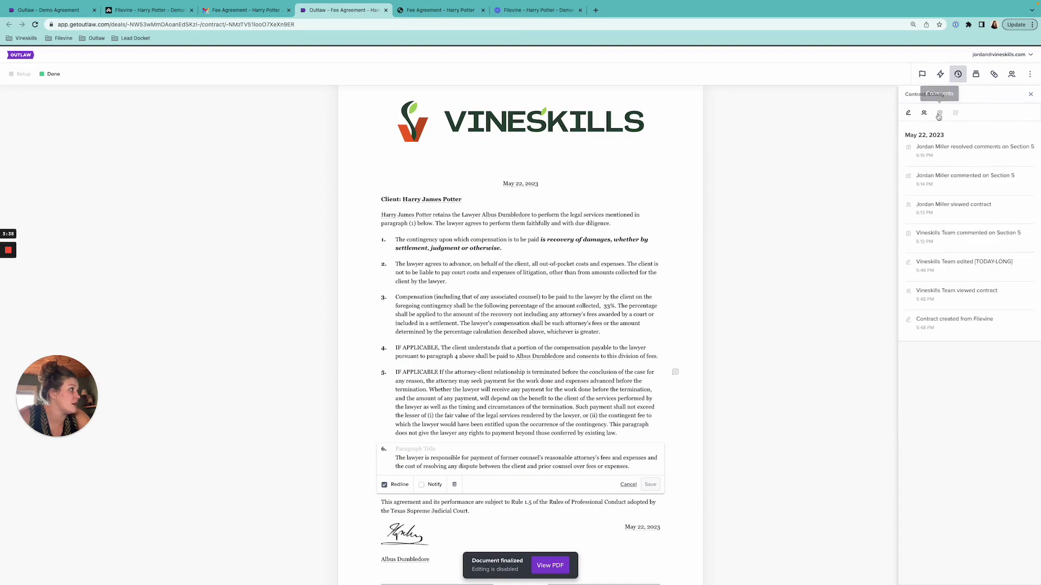